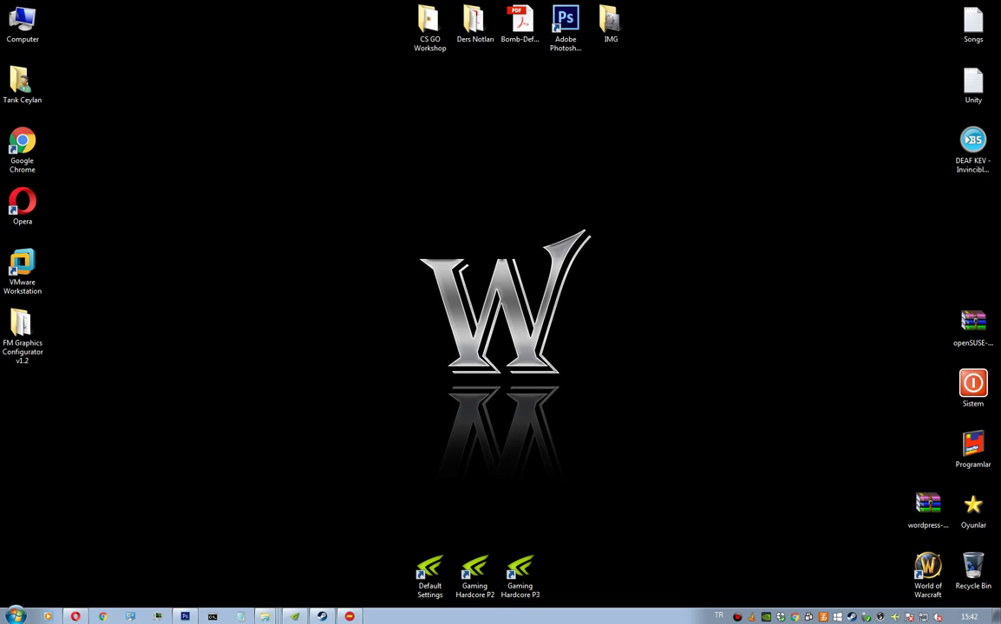
# Step: Launch FM Graphics Configurator from its v1.2 desktop folder, minimize the folder window and move the tool to the desktop's upper-left area
pyautogui.doubleClick(22, 334)
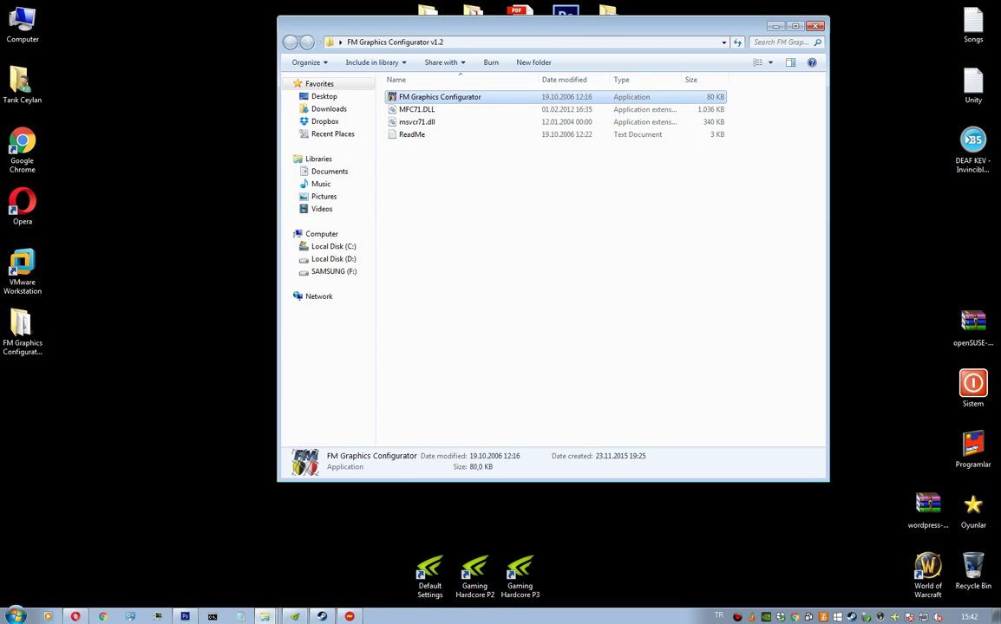
pyautogui.doubleClick(439, 96)
pyautogui.click(775, 26)
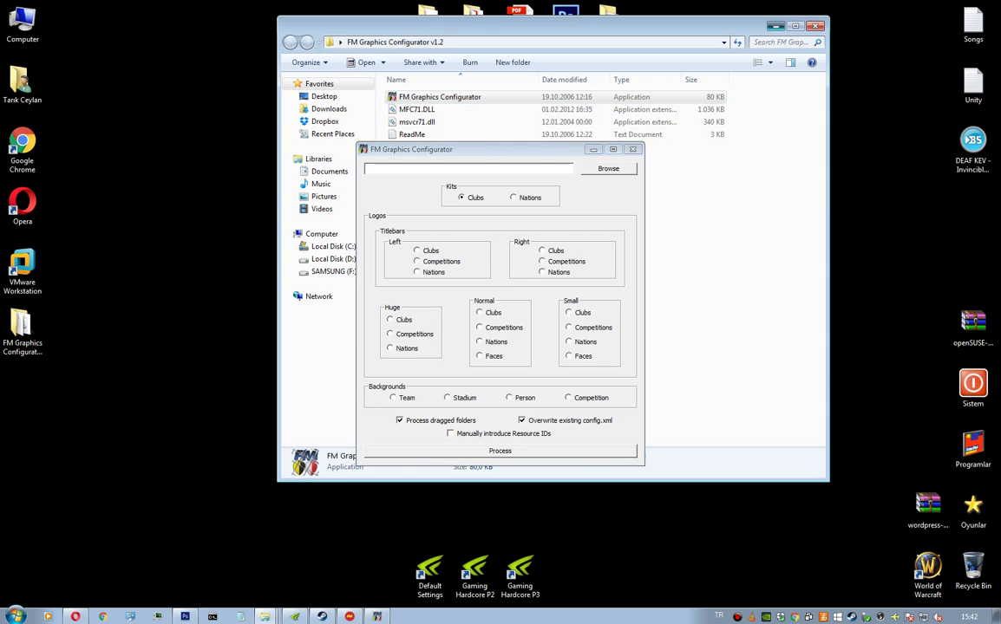
pyautogui.moveTo(500, 148); pyautogui.dragTo(218, 23)
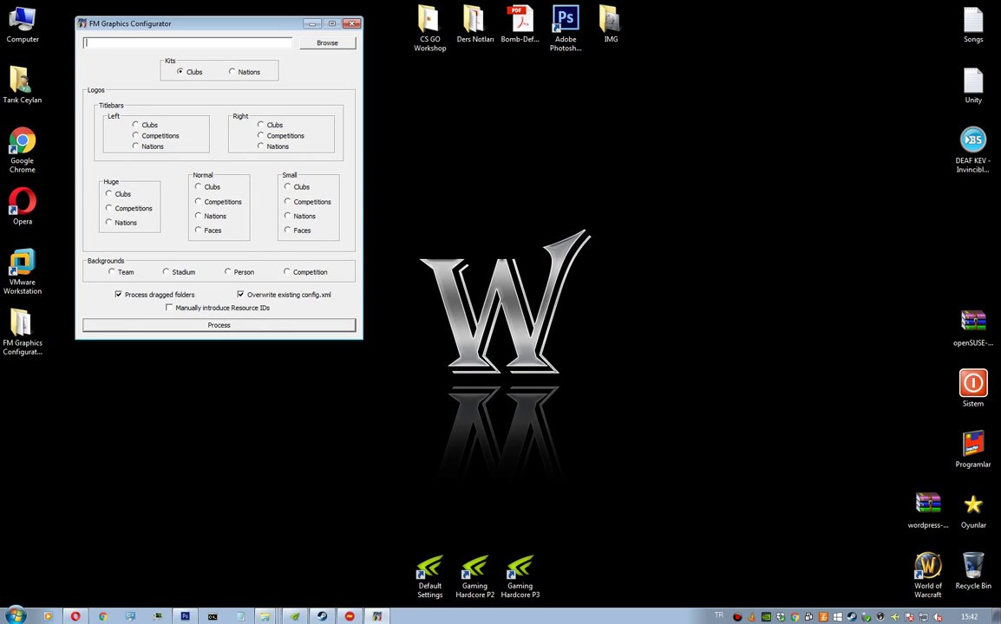
# Step: Switch to Football Manager 2016 and open the Interface page of its preferences
pyautogui.click(350, 617)
pyautogui.click(823, 33)
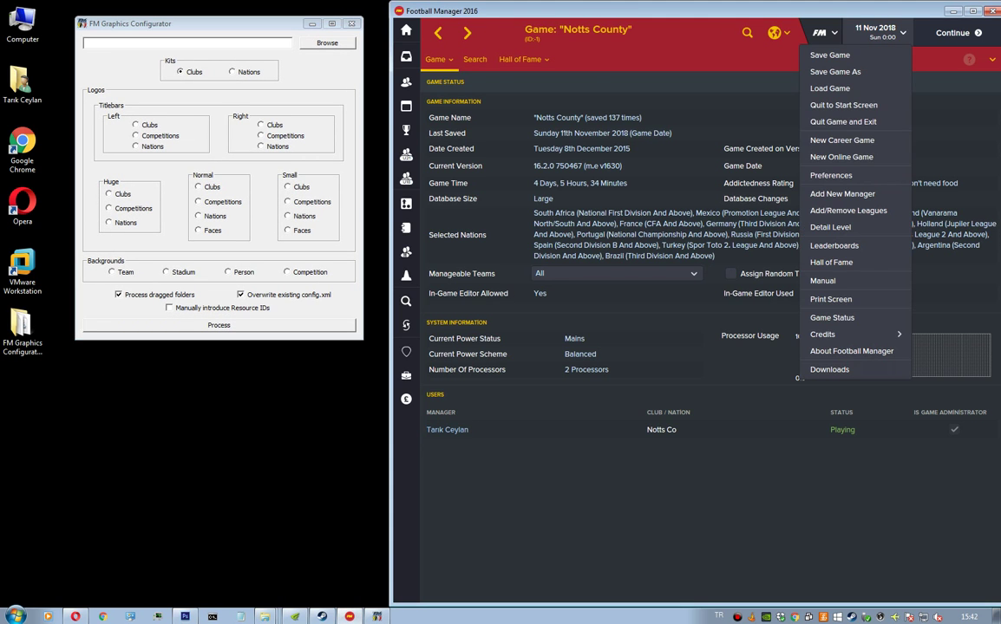
pyautogui.click(830, 175)
pyautogui.moveTo(445, 59)
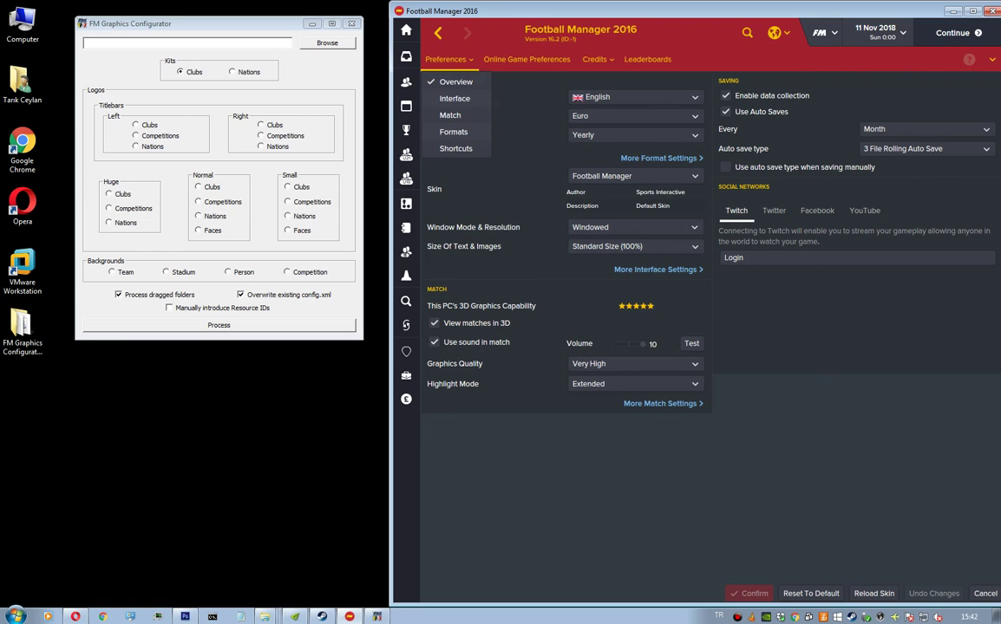
pyautogui.click(455, 98)
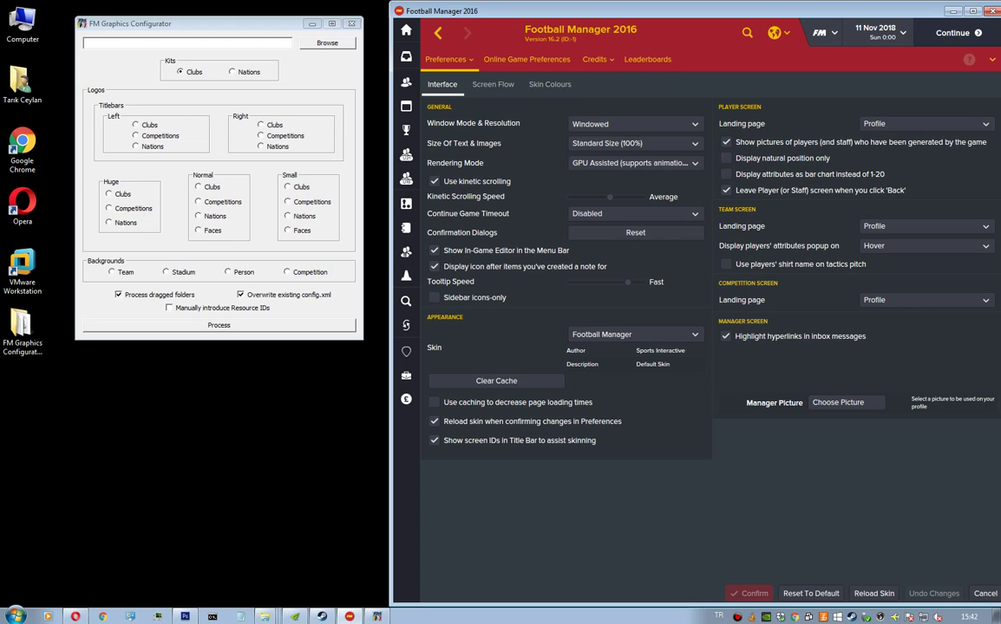
# Step: Search the game for "chelsea" and open the Premier Division club's overview page
pyautogui.click(580, 32)
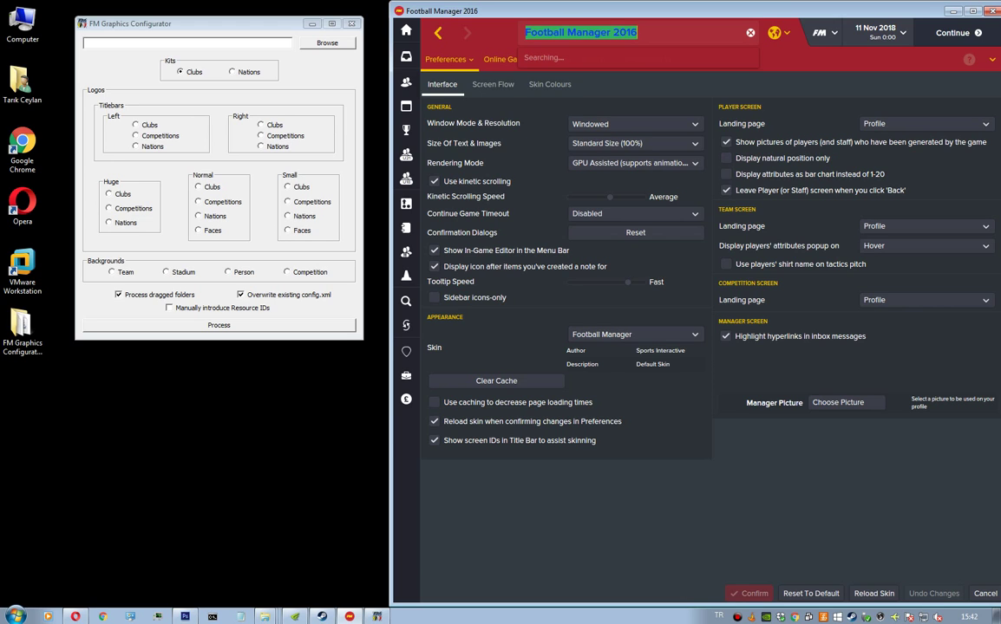
pyautogui.write('chelsea')
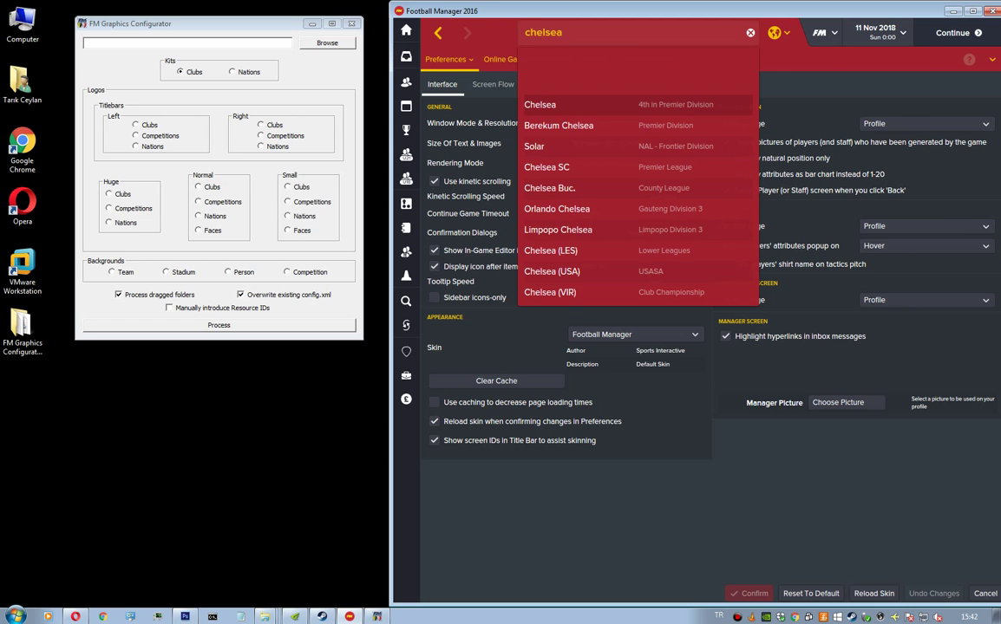
pyautogui.press('Return')
pyautogui.moveTo(567, 59)
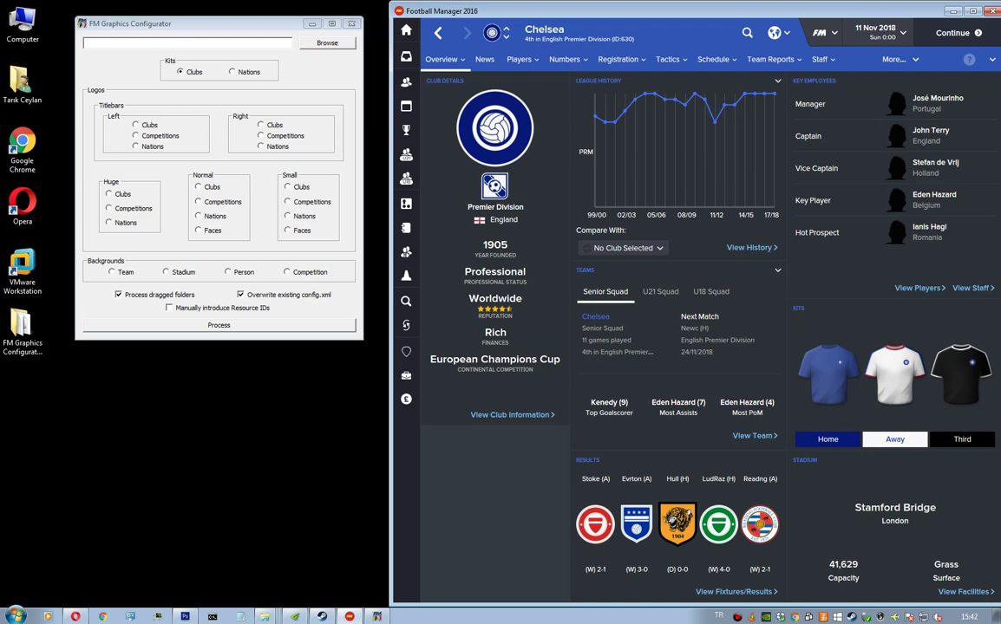
# Step: Switch to Opera and run a Google image search for "chelsea logo png"
pyautogui.click(75, 616)
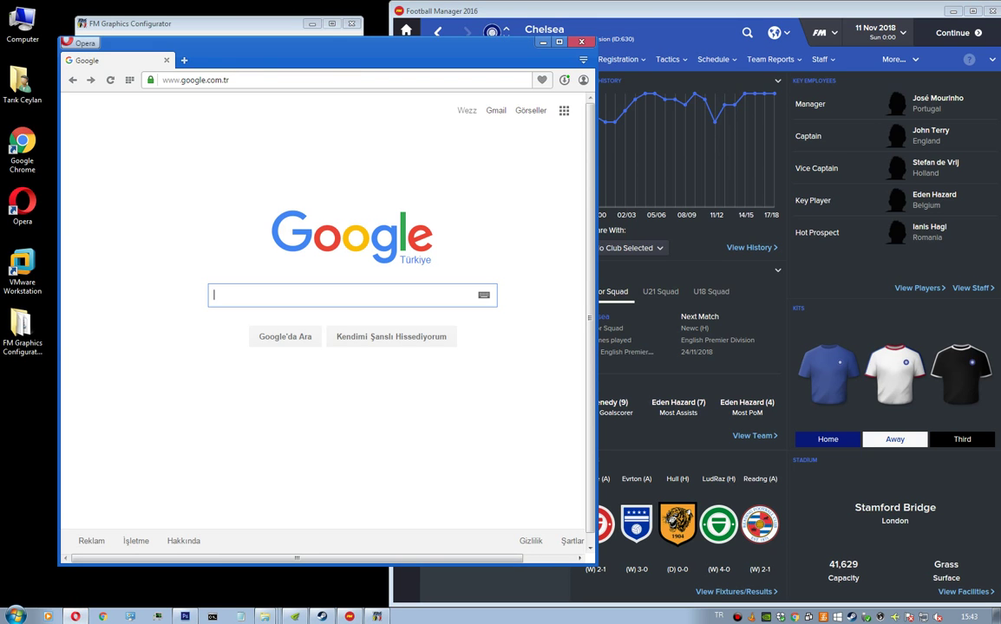
pyautogui.write('g')
pyautogui.press('BackSpace')
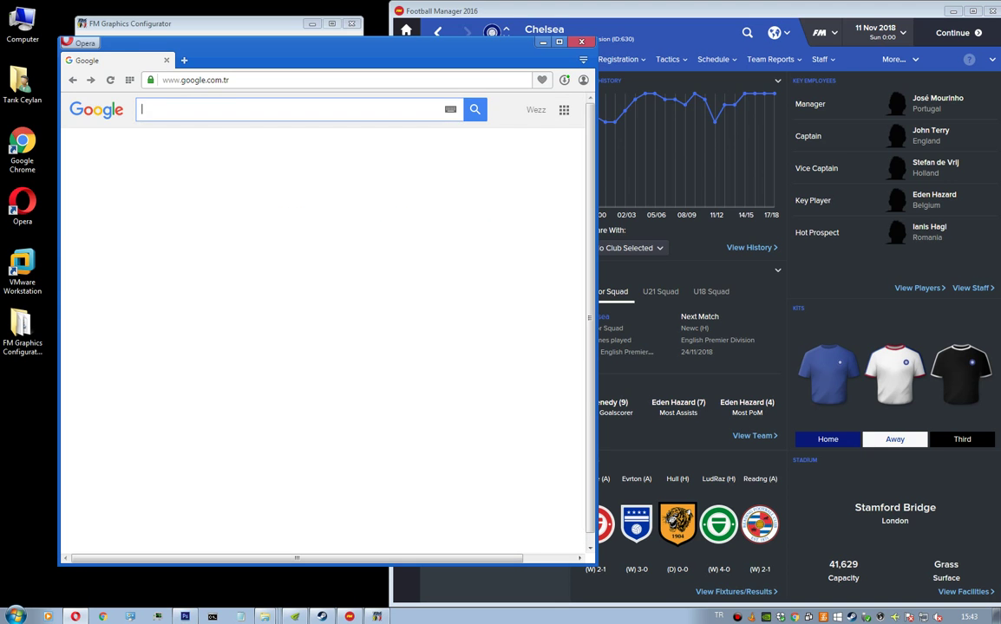
pyautogui.write('chelsea l')
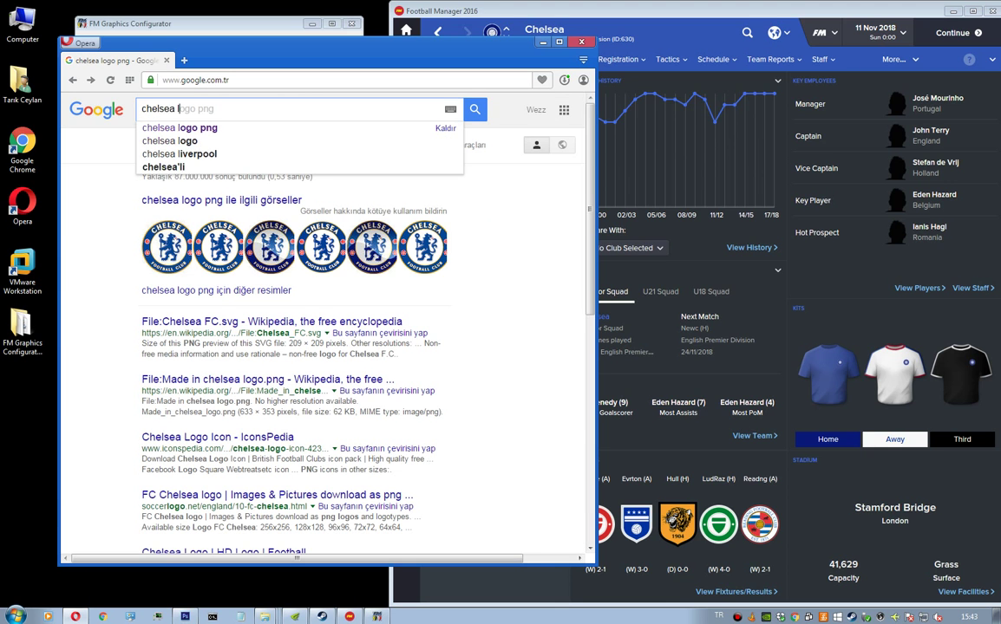
pyautogui.write('ogo png')
pyautogui.press('Return')
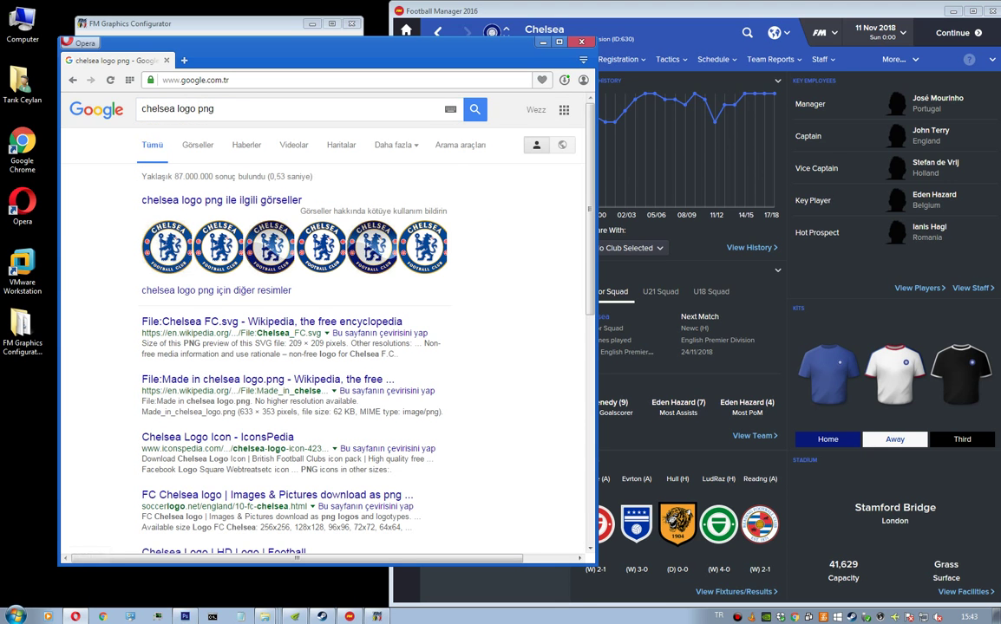
pyautogui.click(198, 145)
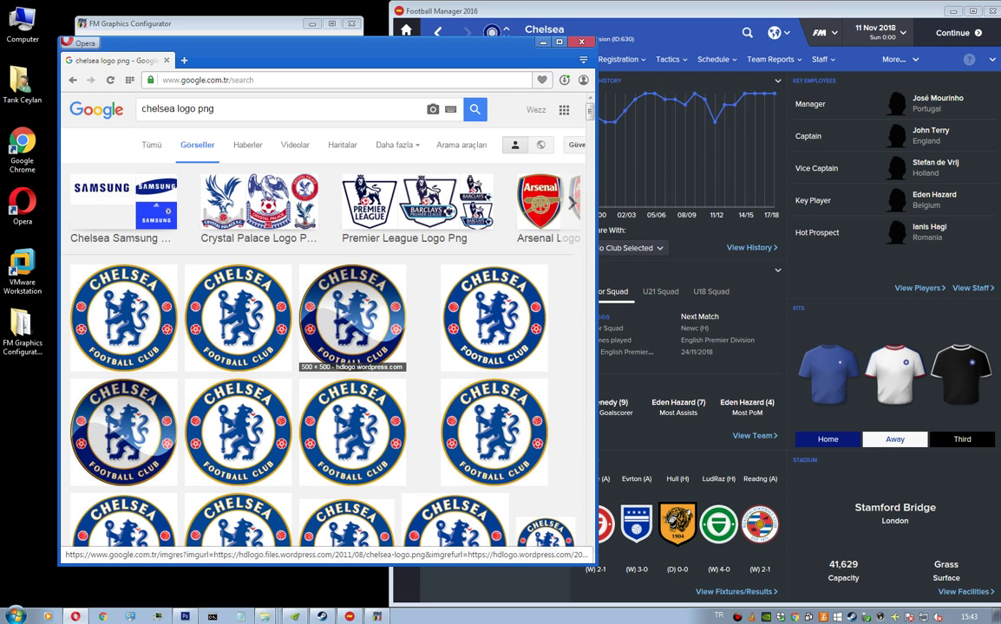
# Step: Compare the Chelsea logo image results, checking each candidate's file format, pixel size and transparent background
pyautogui.click(124, 318)
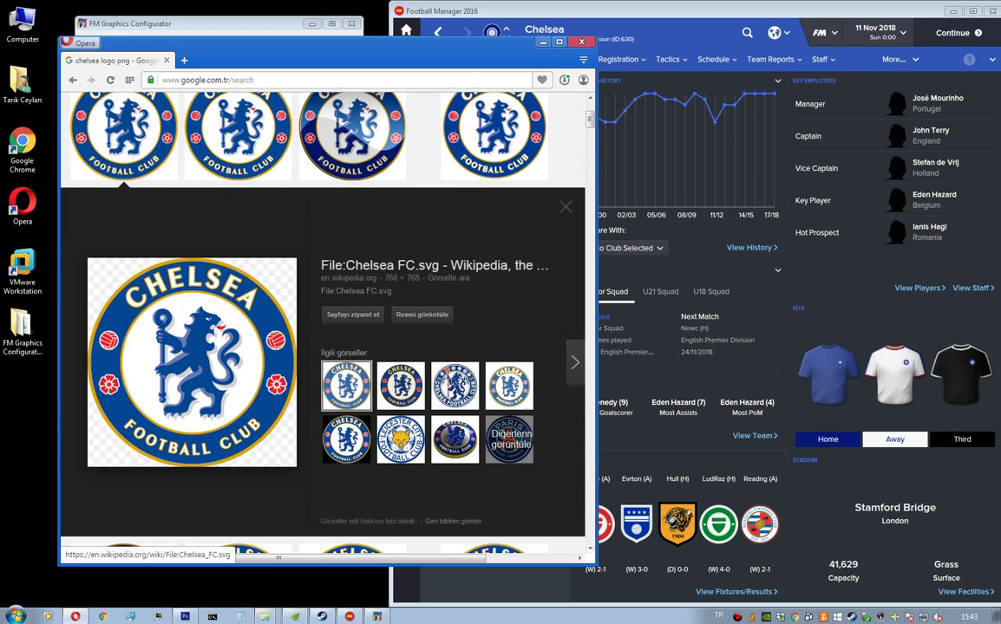
pyautogui.moveTo(392, 291); pyautogui.dragTo(379, 291)
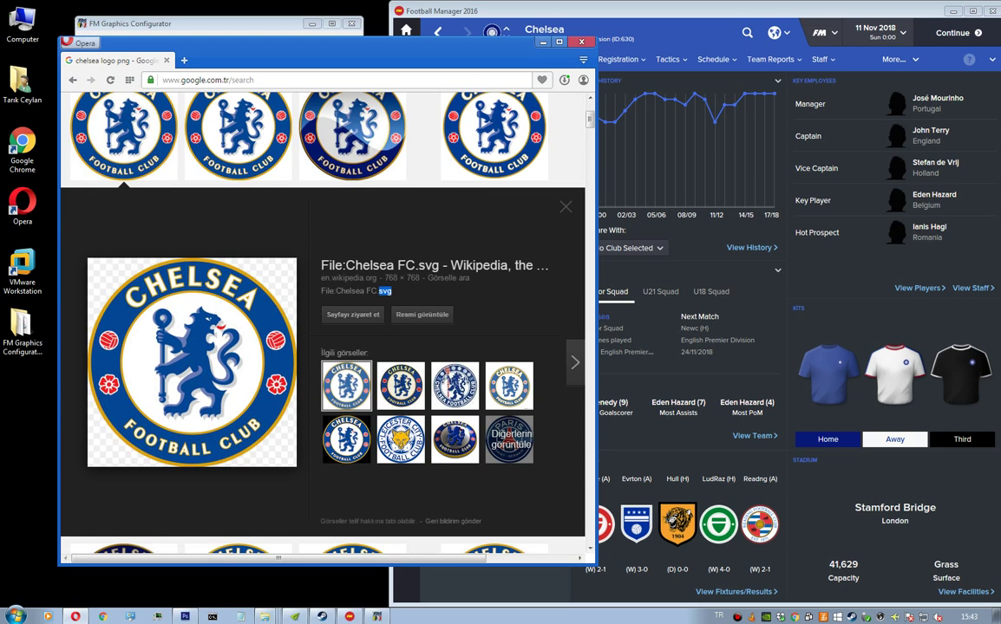
pyautogui.scroll(1, 321, 329)
pyautogui.scroll(-4, 320, 329)
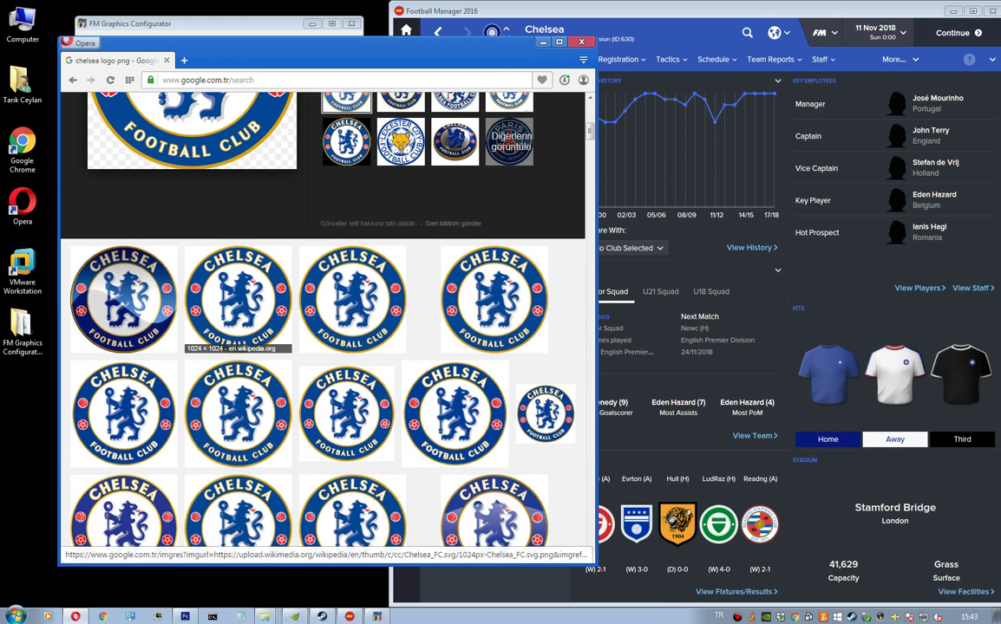
pyautogui.scroll(-2, 321, 330)
pyautogui.scroll(2, 320, 329)
pyautogui.click(236, 413)
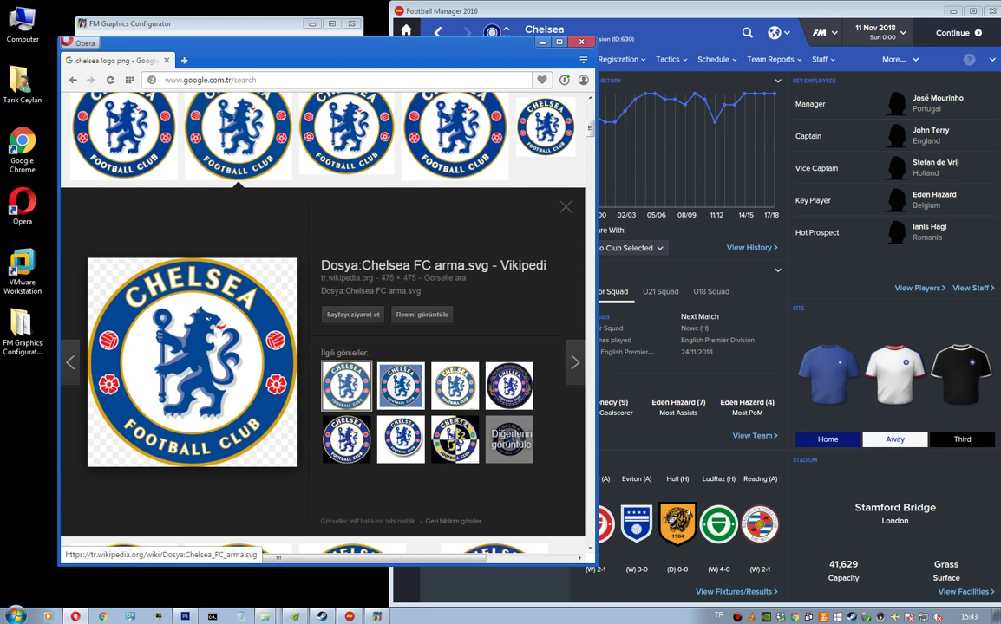
pyautogui.click(346, 130)
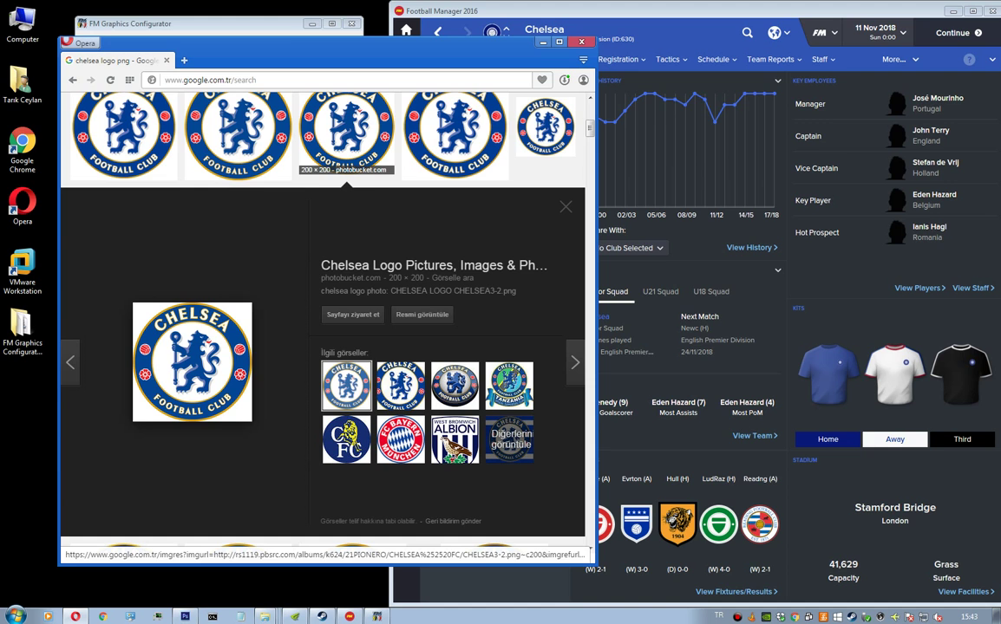
pyautogui.scroll(-2, 325, 321)
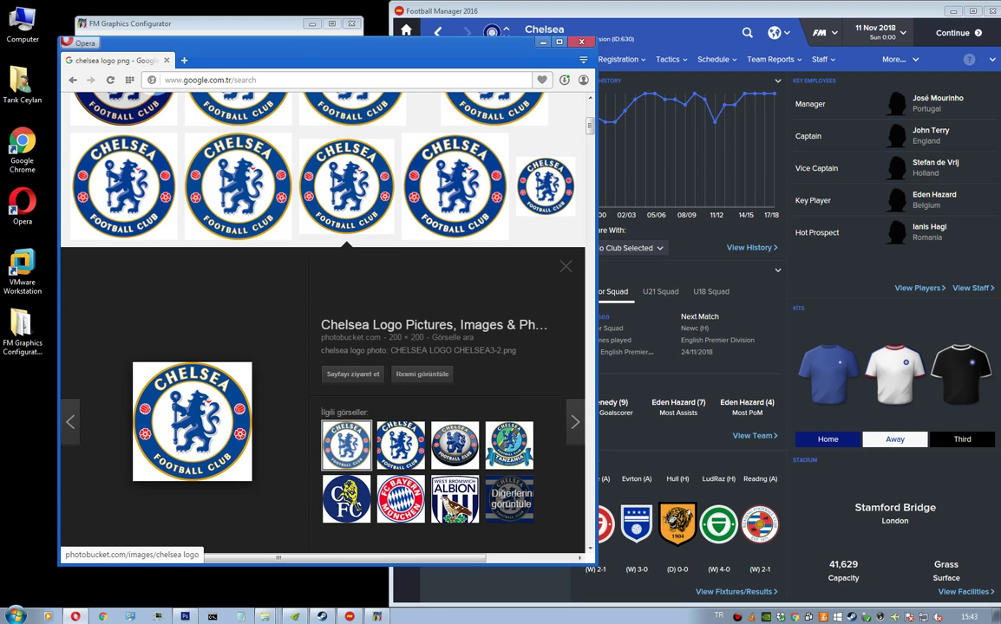
# Step: Open the 400 × 400 Chelsea logo from uefa.wikidot.com at full size and save it to the desktop as chelsea_logo in PNG format
pyautogui.click(238, 418)
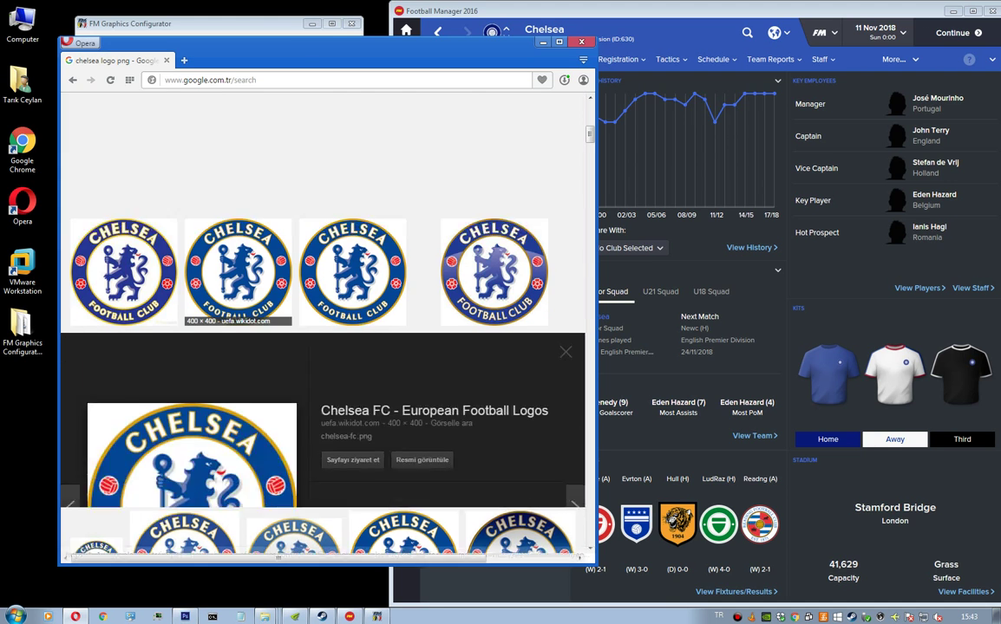
pyautogui.click(421, 314)
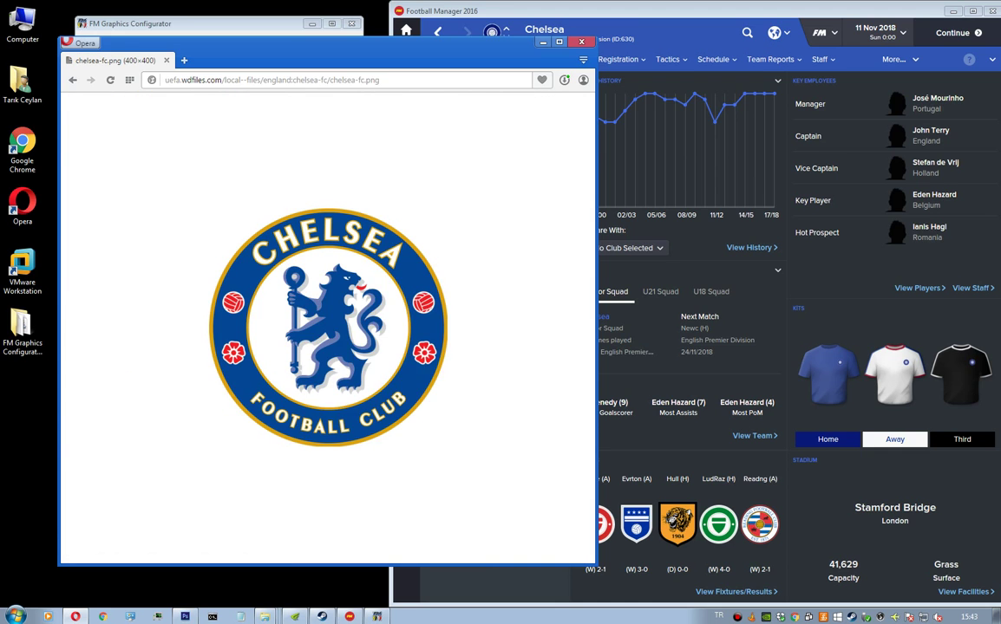
pyautogui.rightClick(276, 268)
pyautogui.click(329, 274)
pyautogui.write('chelsea')
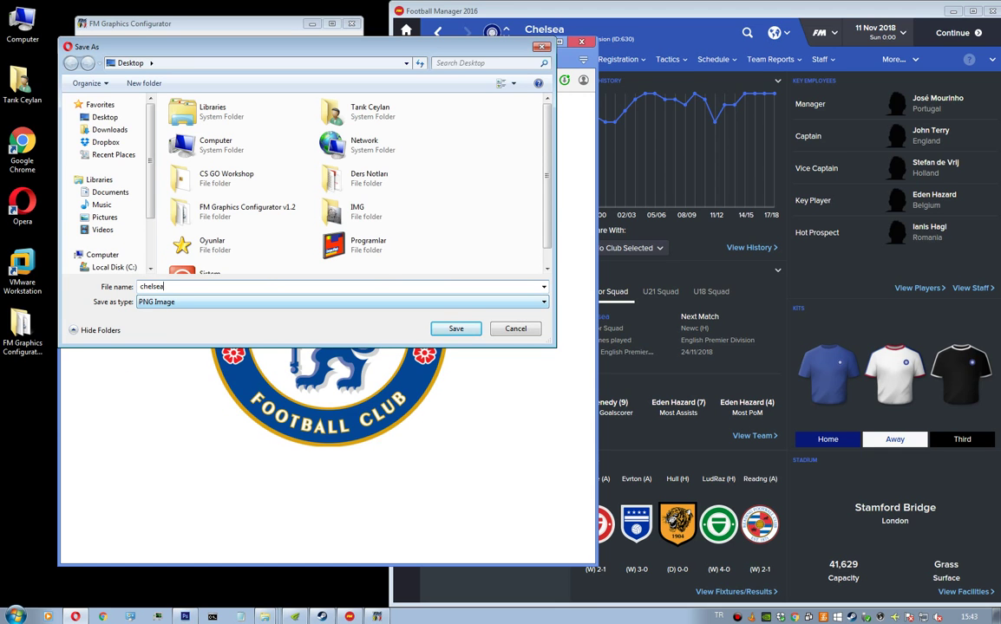
pyautogui.write('_logo')
pyautogui.press('Return')
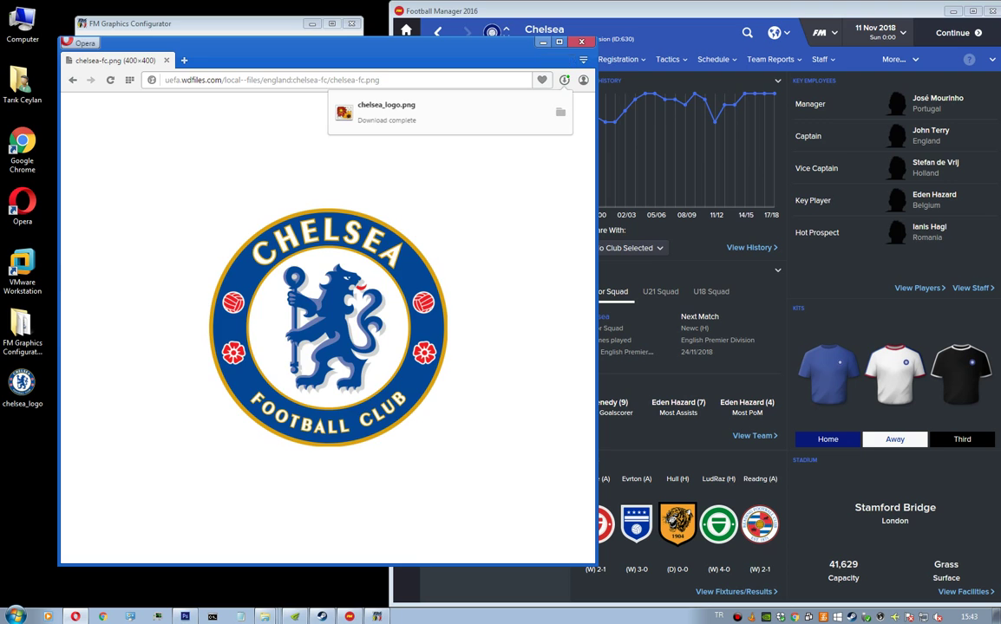
# Step: Switch to Photoshop and shrink the whole Chelsea logo with Free Transform to 89% width and 85% height
pyautogui.press('super+Down')
pyautogui.hotkey('alt', 'Tab')
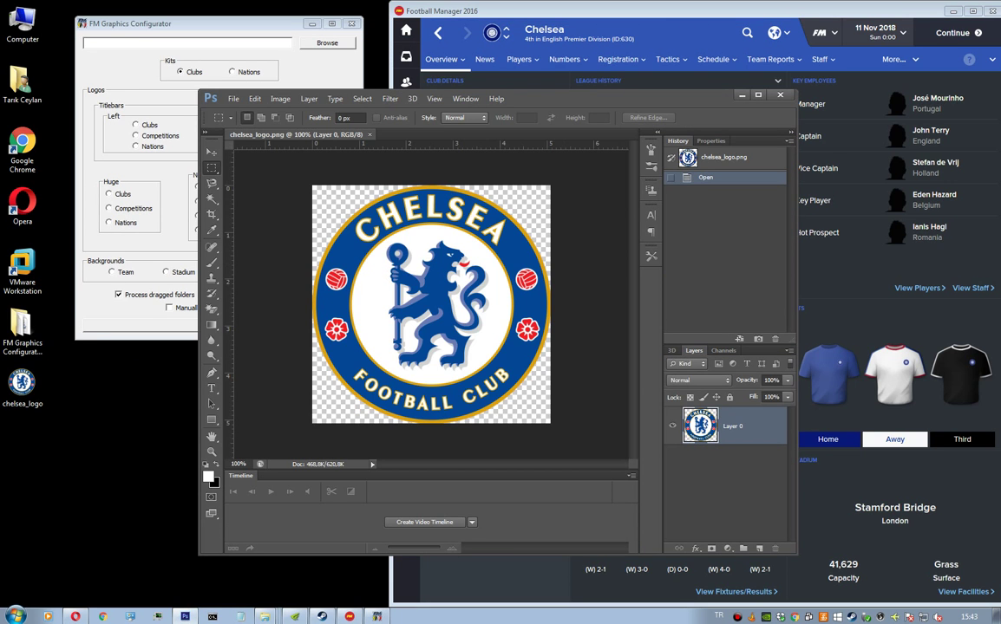
pyautogui.hotkey('ctrl', 'a')
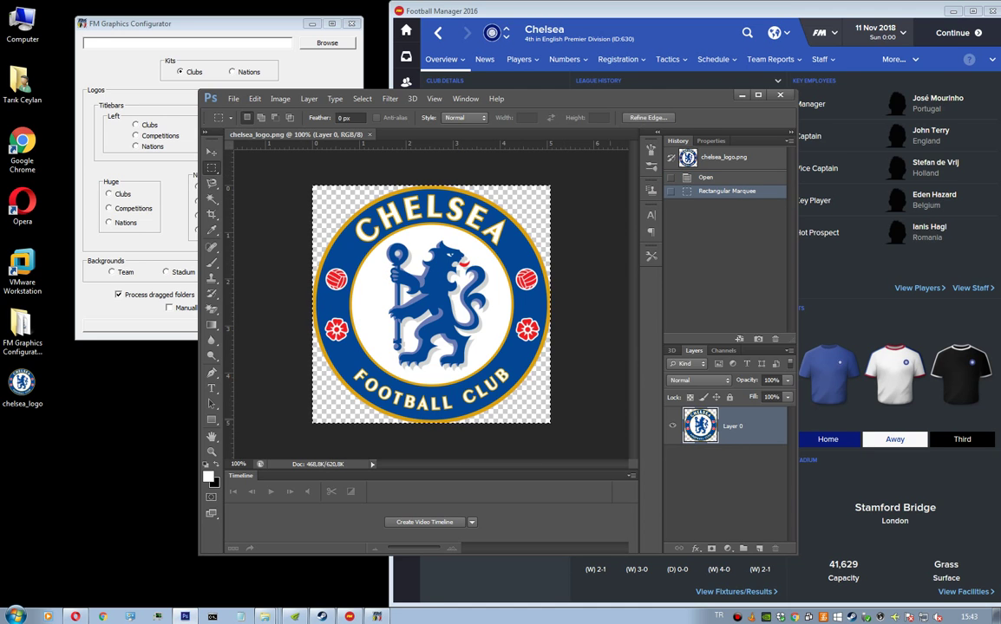
pyautogui.hotkey('ctrl', 't')
pyautogui.moveTo(312, 187); pyautogui.dragTo(326, 204)
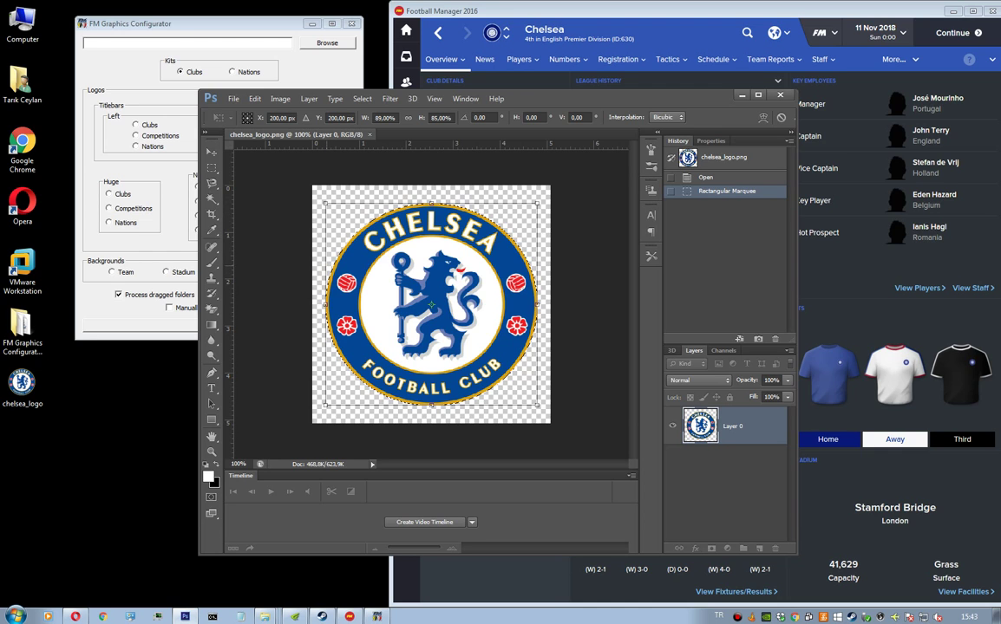
pyautogui.press('Return')
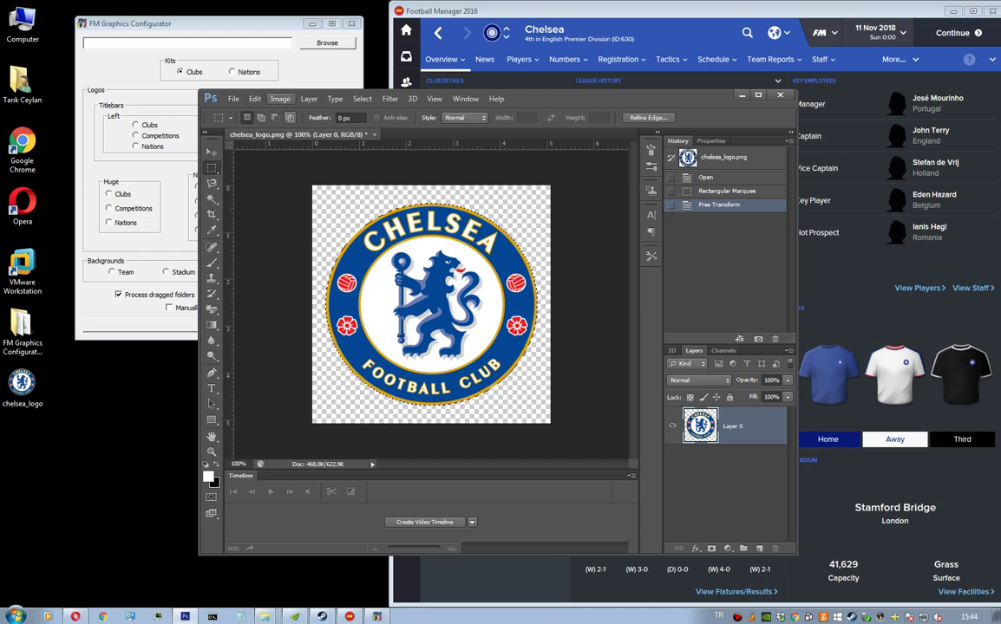
# Step: Open the Football Manager 2016 folder inside Sports Interactive in My Documents, starting from the desktop's user folder
pyautogui.doubleClick(21, 78)
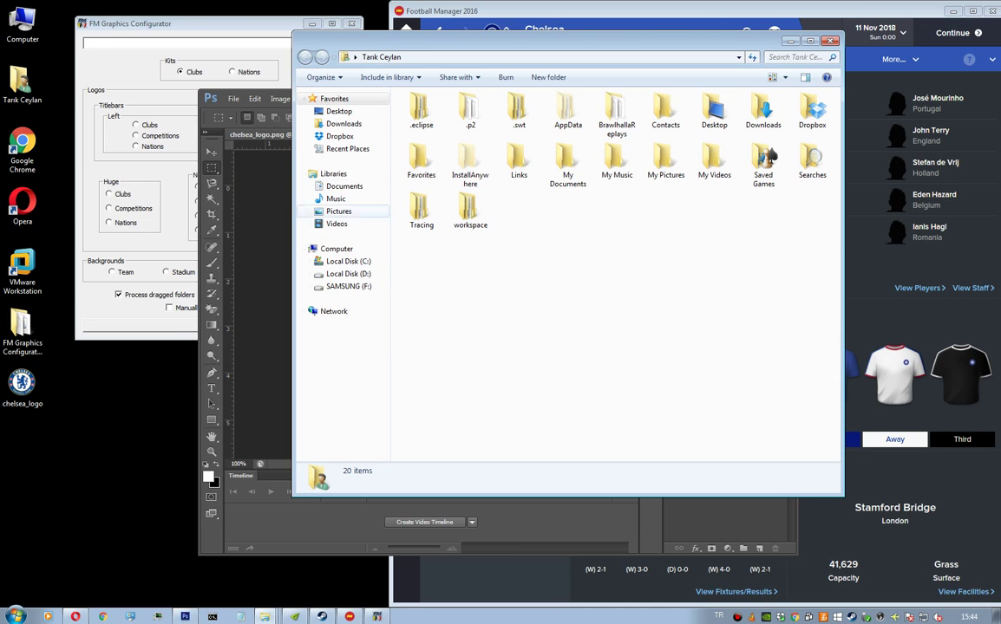
pyautogui.doubleClick(567, 160)
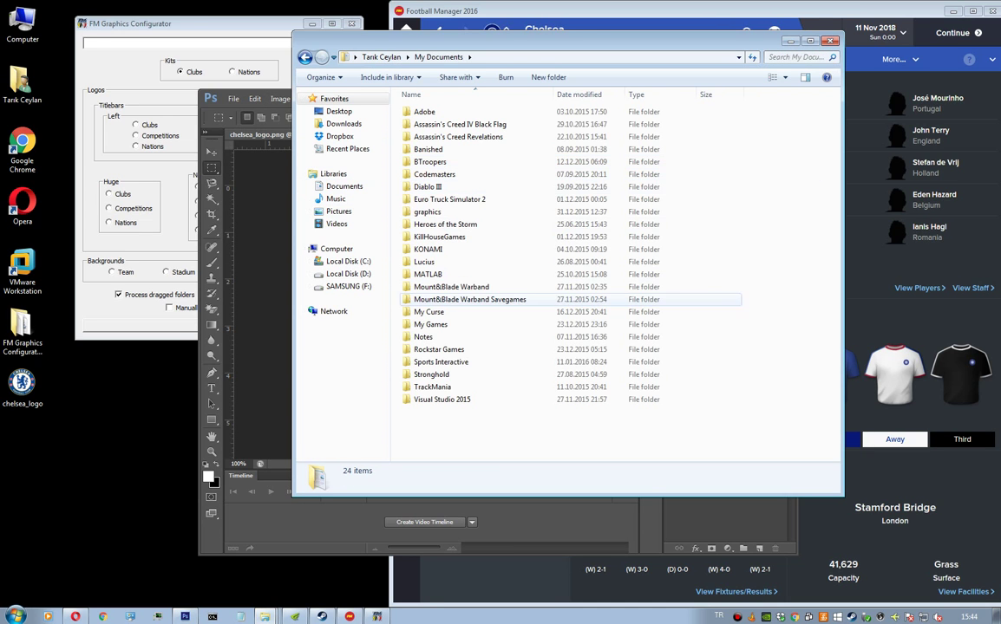
pyautogui.doubleClick(567, 362)
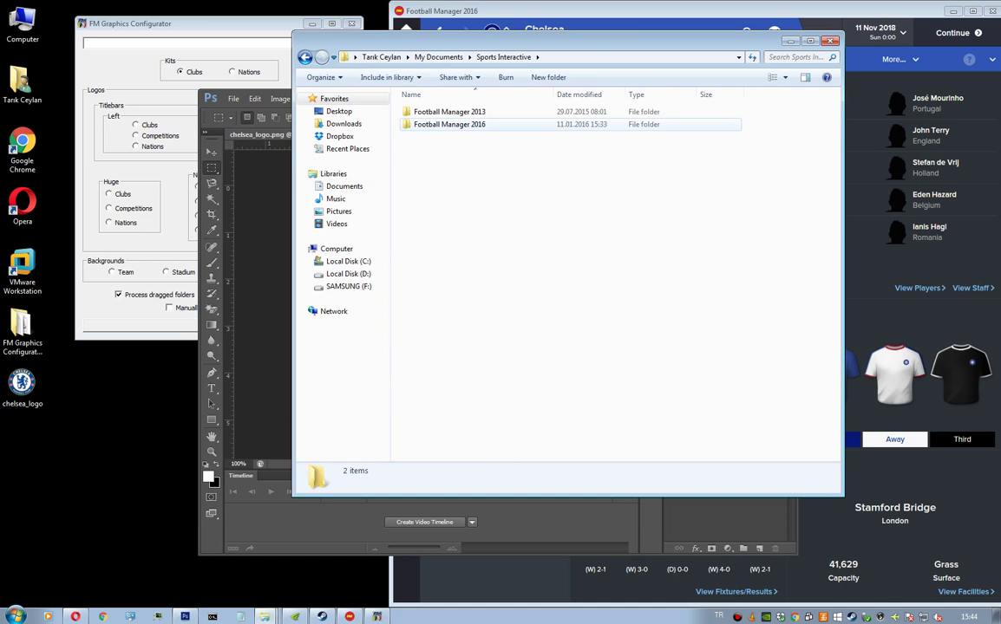
pyautogui.click(567, 124)
pyautogui.doubleClick(449, 124)
# Step: Permanently delete the existing graphics folder from the Football Manager 2016 folder
pyautogui.click(427, 223)
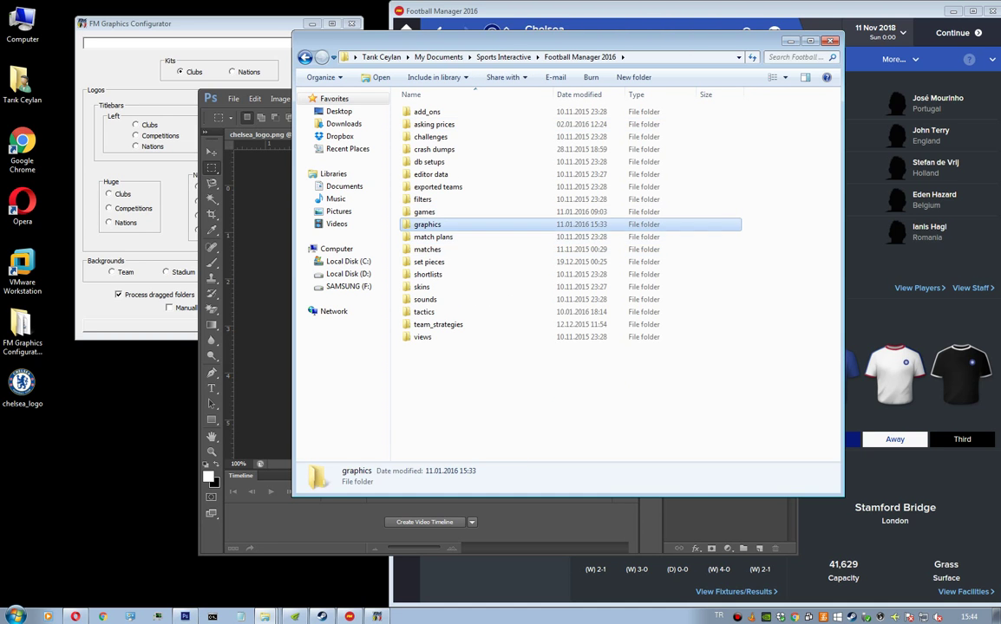
pyautogui.hotkey('shift', 'Delete')
pyautogui.press('Return')
# Step: Create a new folder named graphics in the Football Manager 2016 folder and open it
pyautogui.rightClick(463, 360)
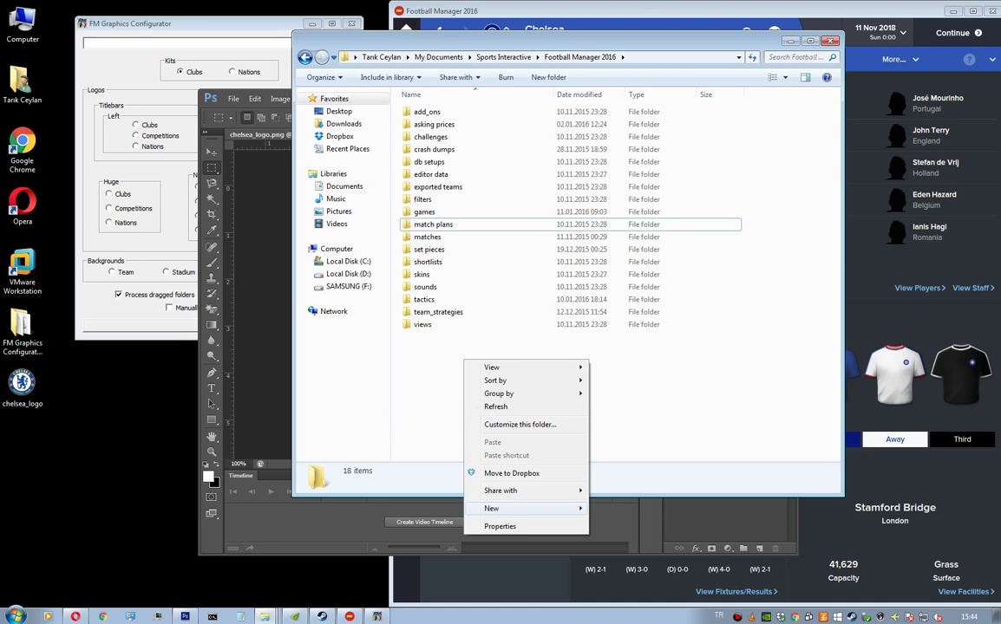
pyautogui.moveTo(537, 508)
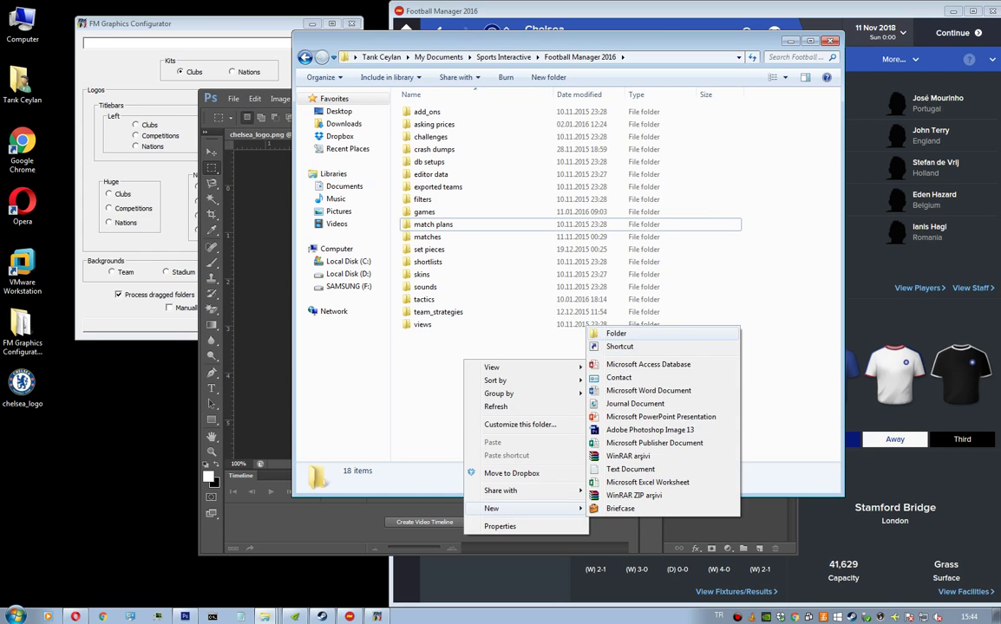
pyautogui.click(617, 328)
pyautogui.write('gpra')
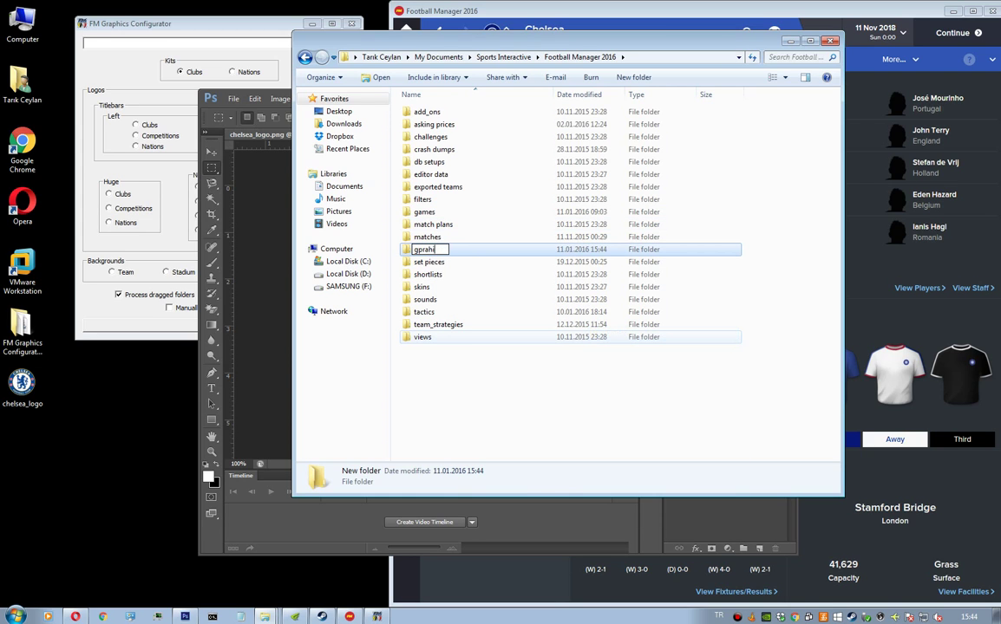
pyautogui.press('BackSpace')
pyautogui.press('BackSpace')
pyautogui.press('BackSpace')
pyautogui.write('raphics')
pyautogui.press('Return')
pyautogui.press('Return')
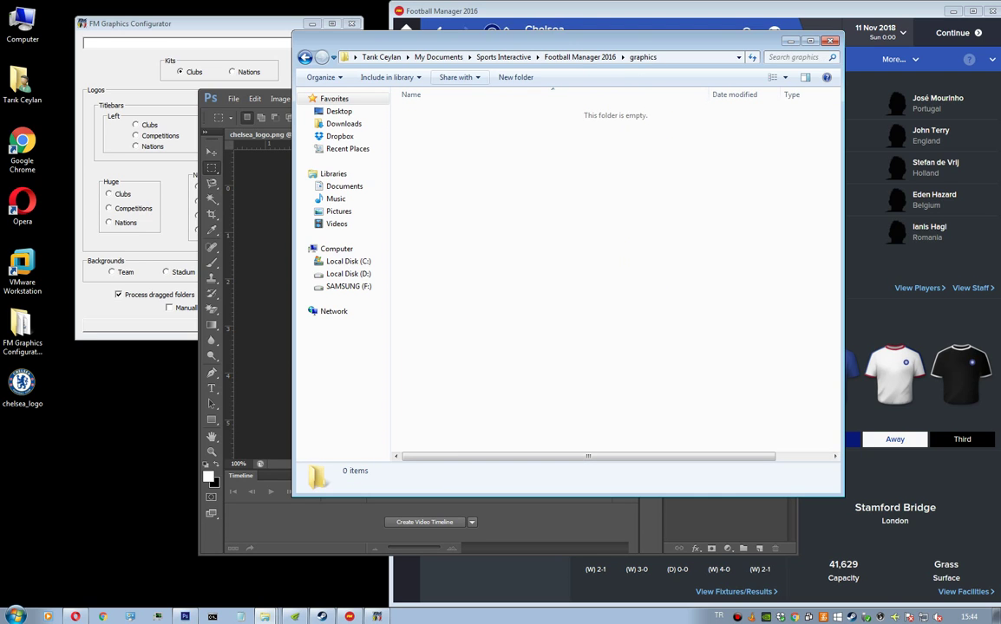
# Step: Create a folder named logos inside the graphics folder and open it
pyautogui.rightClick(445, 177)
pyautogui.moveTo(485, 338)
pyautogui.click(607, 338)
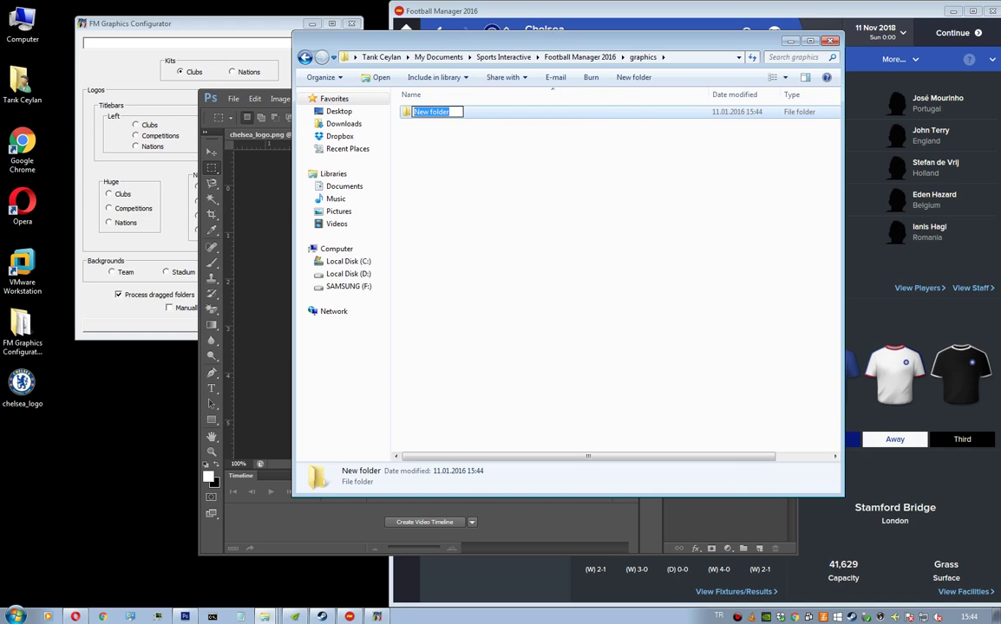
pyautogui.write('logos')
pyautogui.press('Return')
pyautogui.press('Return')
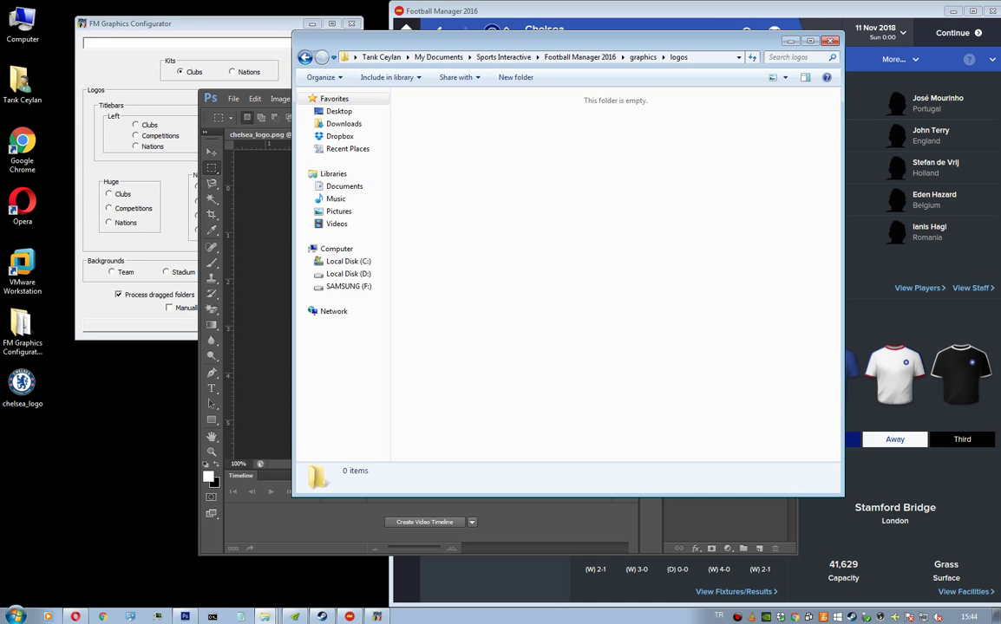
# Step: Switch to Football Manager 2016, view the English Premier Division page and return to Chelsea's club page
pyautogui.hotkey('alt', 'Tab')
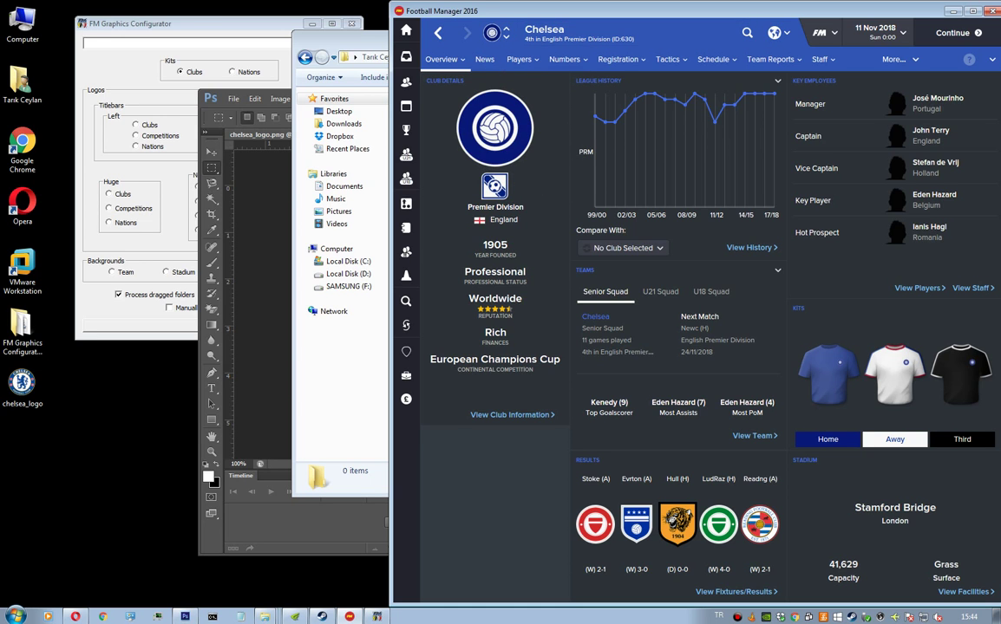
pyautogui.click(494, 186)
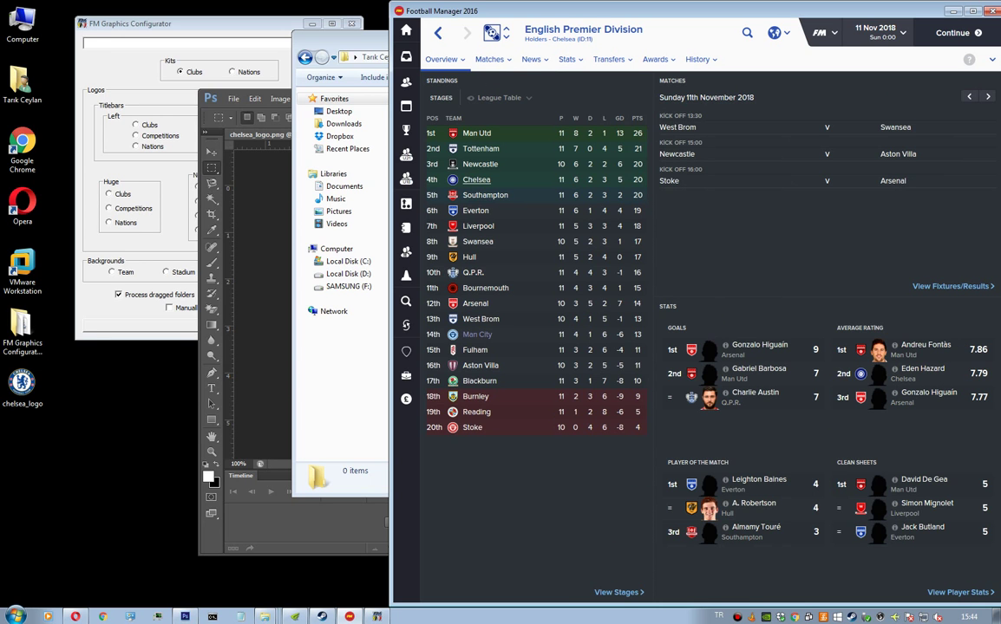
pyautogui.click(476, 180)
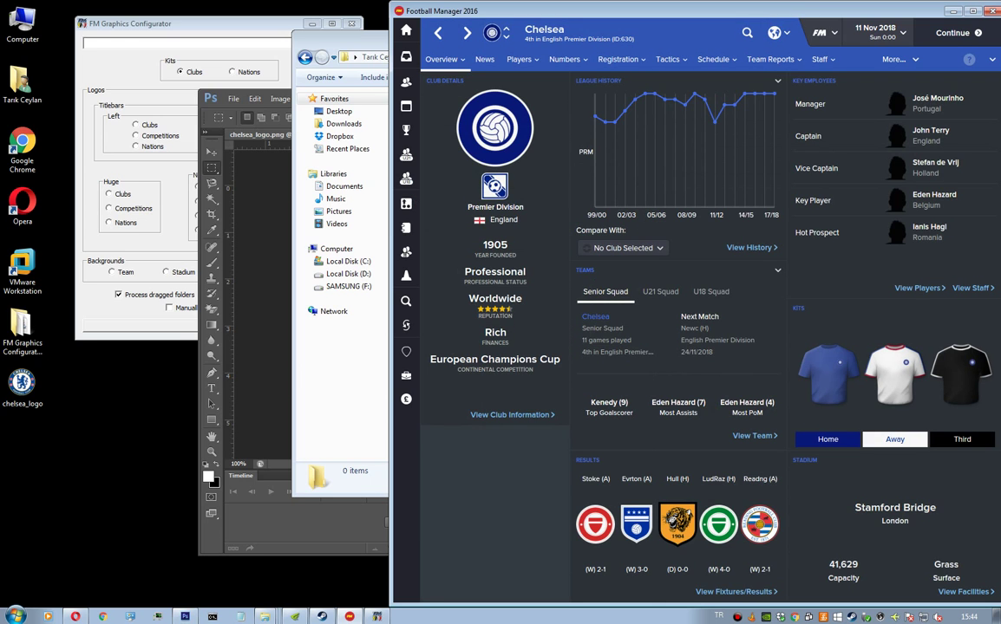
# Step: Return to the Explorer window and create a folder named normal inside the logos folder
pyautogui.moveTo(342, 41); pyautogui.dragTo(282, 65)
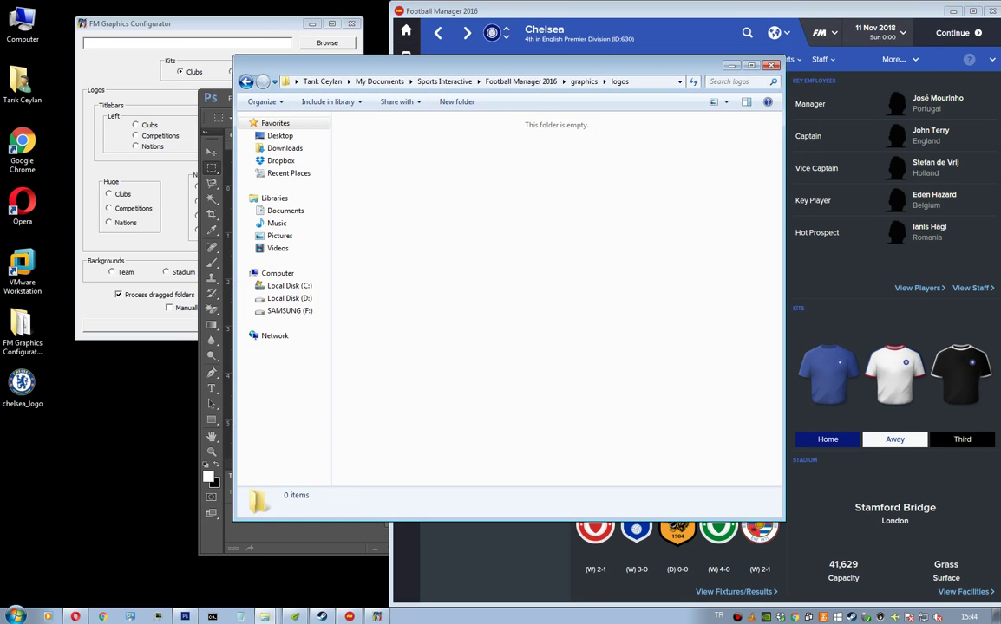
pyautogui.rightClick(394, 166)
pyautogui.moveTo(425, 327)
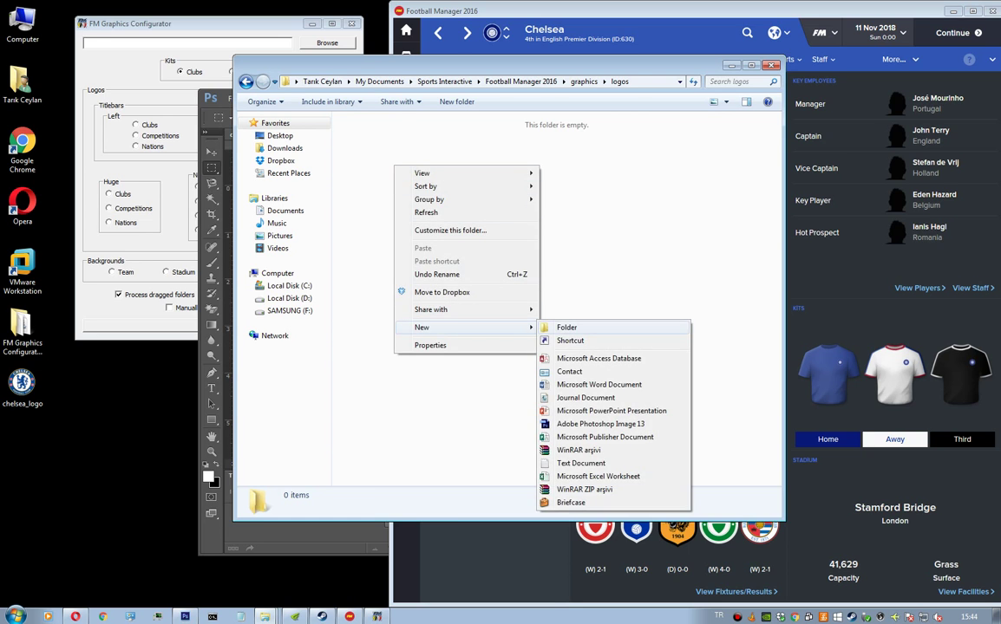
pyautogui.click(574, 327)
pyautogui.write('normal')
pyautogui.press('Return')
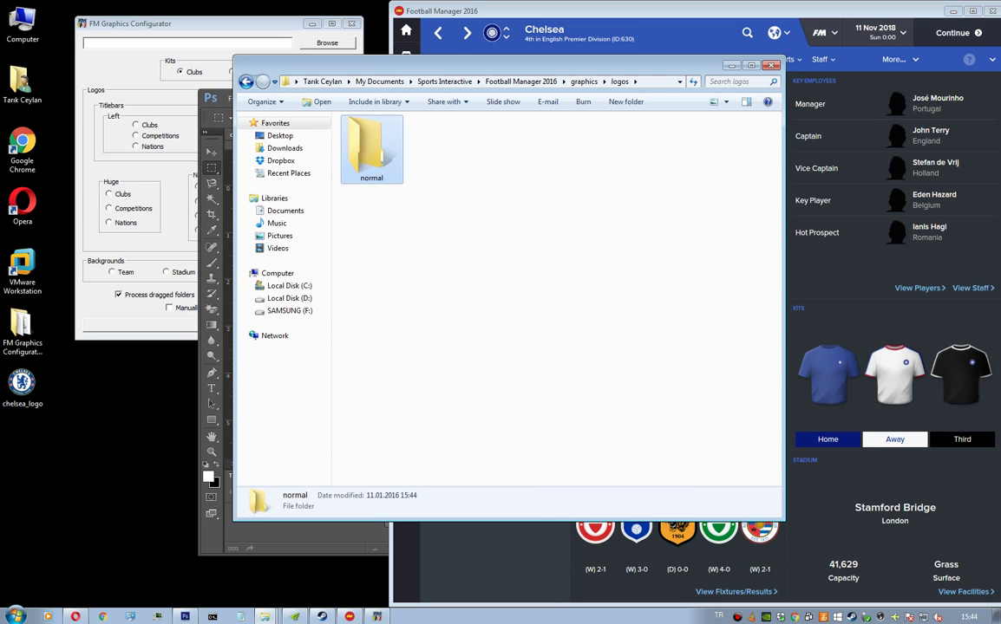
# Step: Add a second folder named small inside the logos folder
pyautogui.rightClick(604, 191)
pyautogui.moveTo(677, 352)
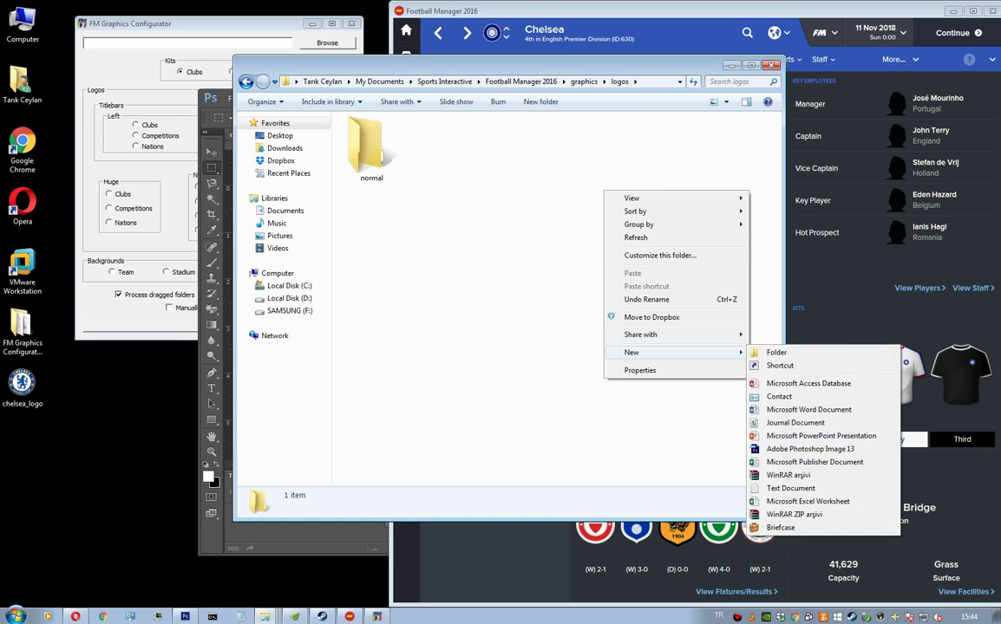
pyautogui.click(771, 351)
pyautogui.write('small')
pyautogui.press('Return')
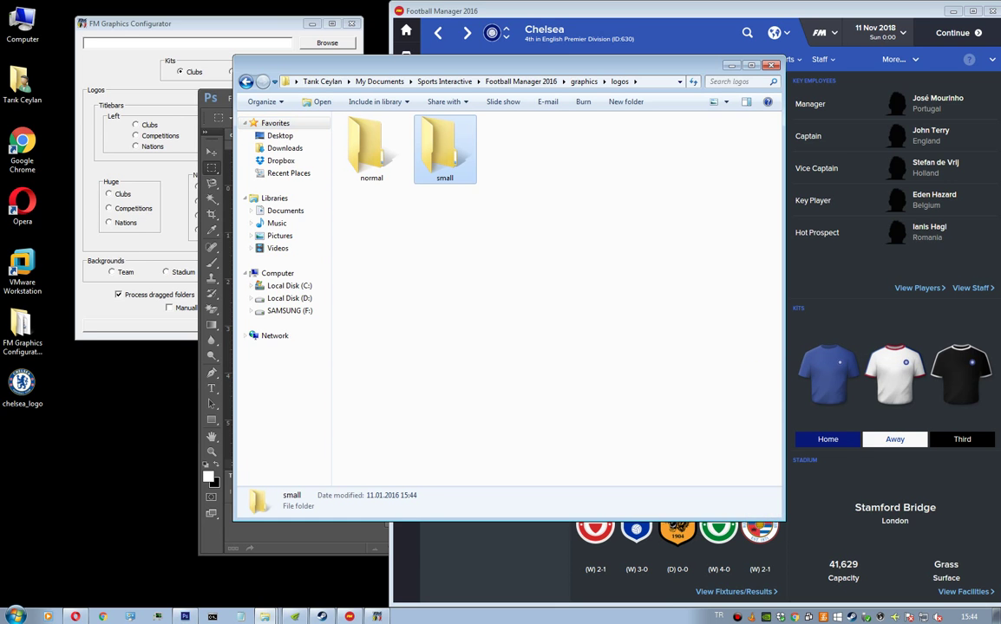
# Step: Switch to Photoshop and resize the Chelsea logo image to 180 × 180 pixels
pyautogui.click(217, 117)
pyautogui.click(280, 98)
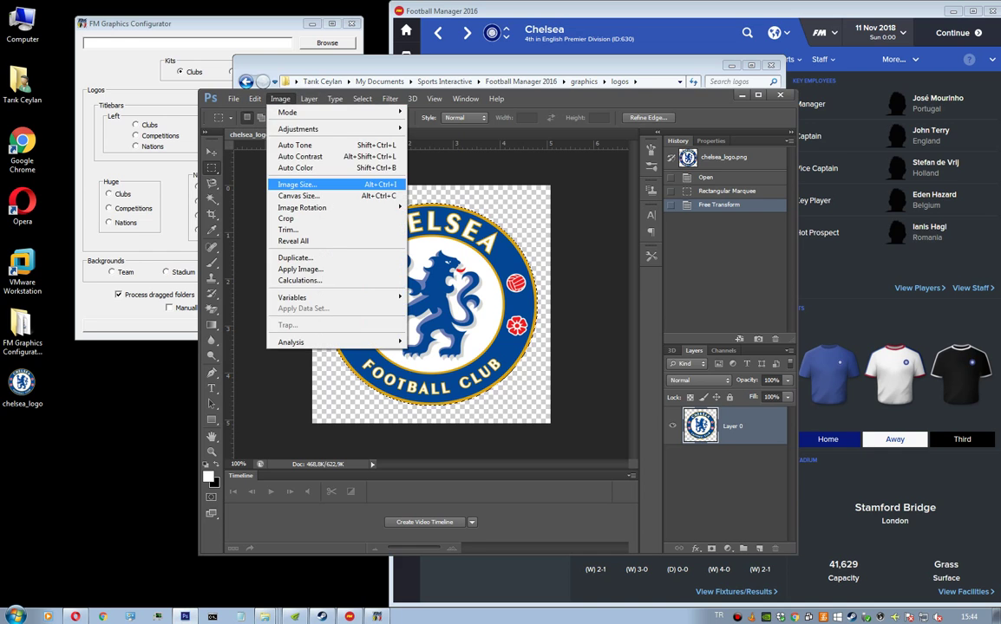
pyautogui.click(300, 184)
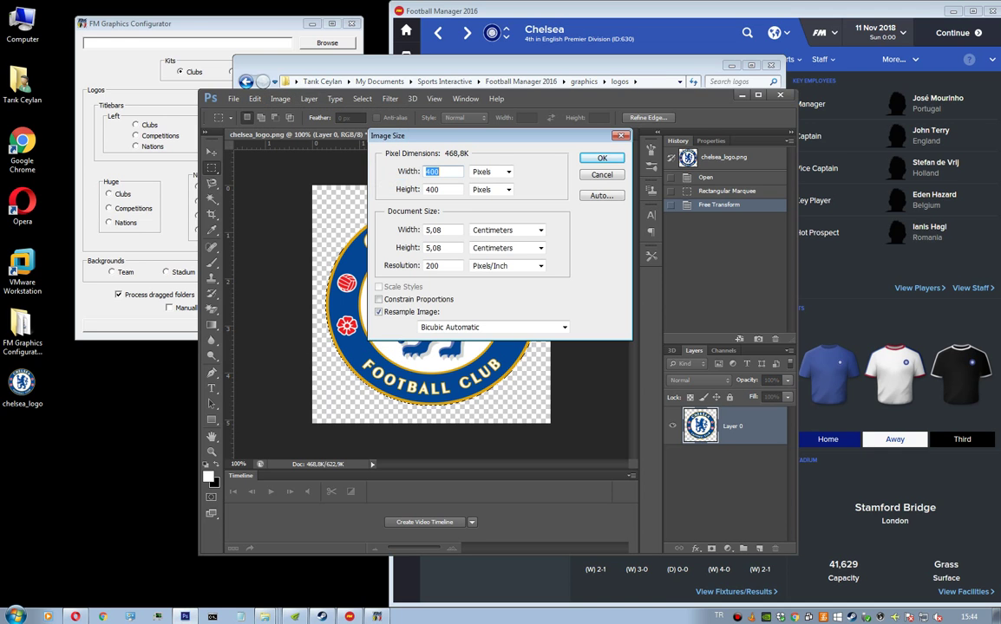
pyautogui.write('187')
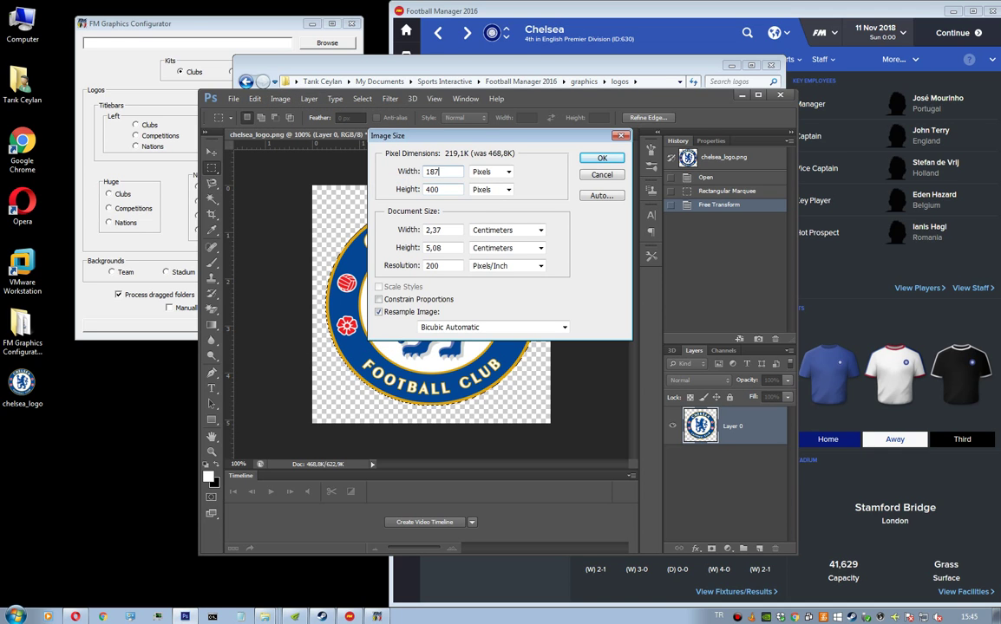
pyautogui.press('BackSpace')
pyautogui.write('0')
pyautogui.press('Tab')
pyautogui.write('18')
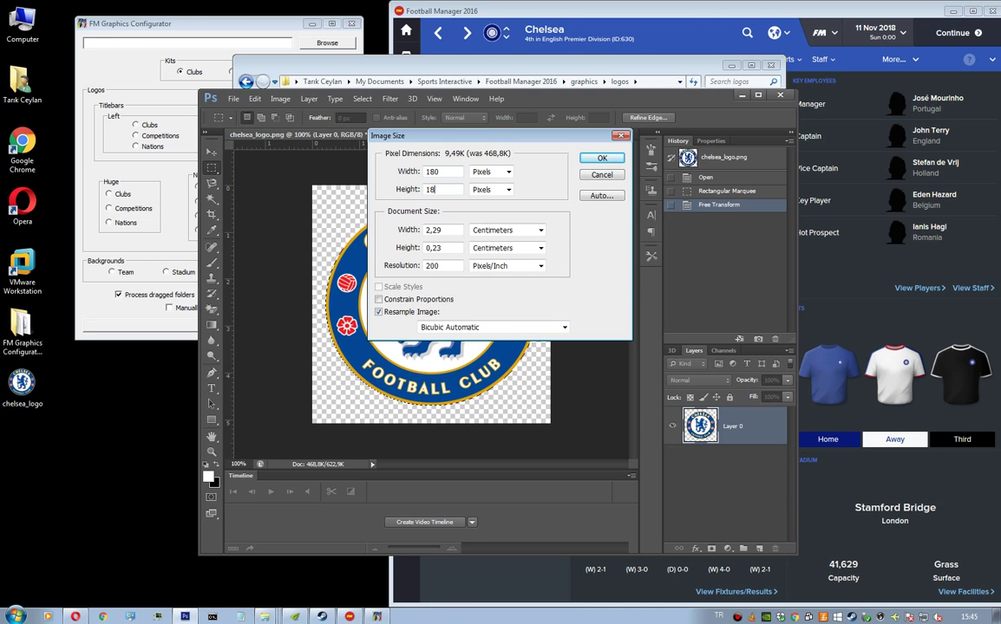
pyautogui.write('0')
pyautogui.press('Return')
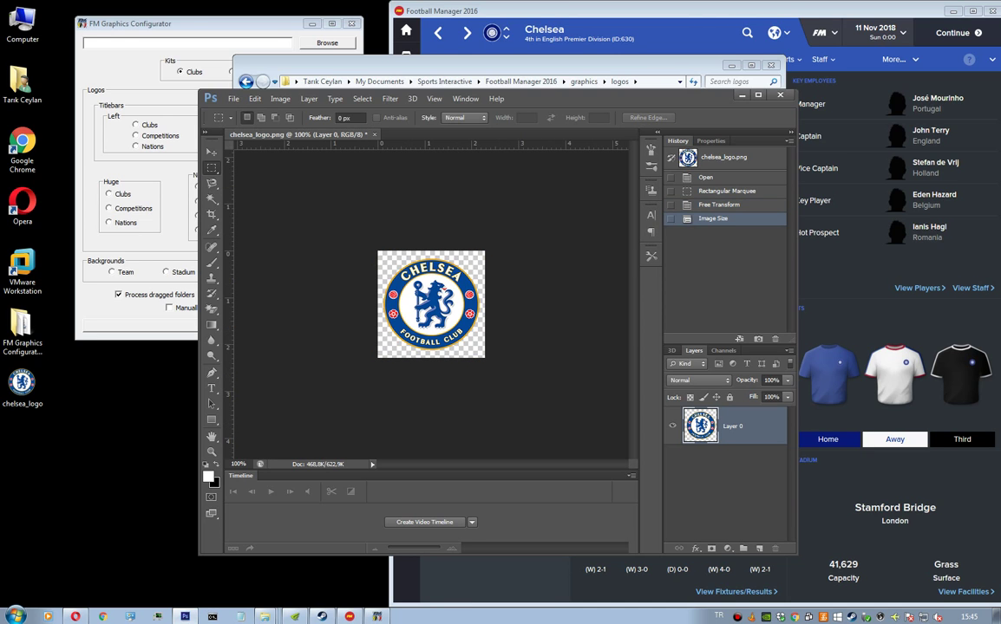
# Step: Save the resized logo as a PNG copy named 630 in Football Manager 2016's graphics\logos\normal folder, with Smallest / Slow compression and no interlacing
pyautogui.click(233, 98)
pyautogui.click(250, 241)
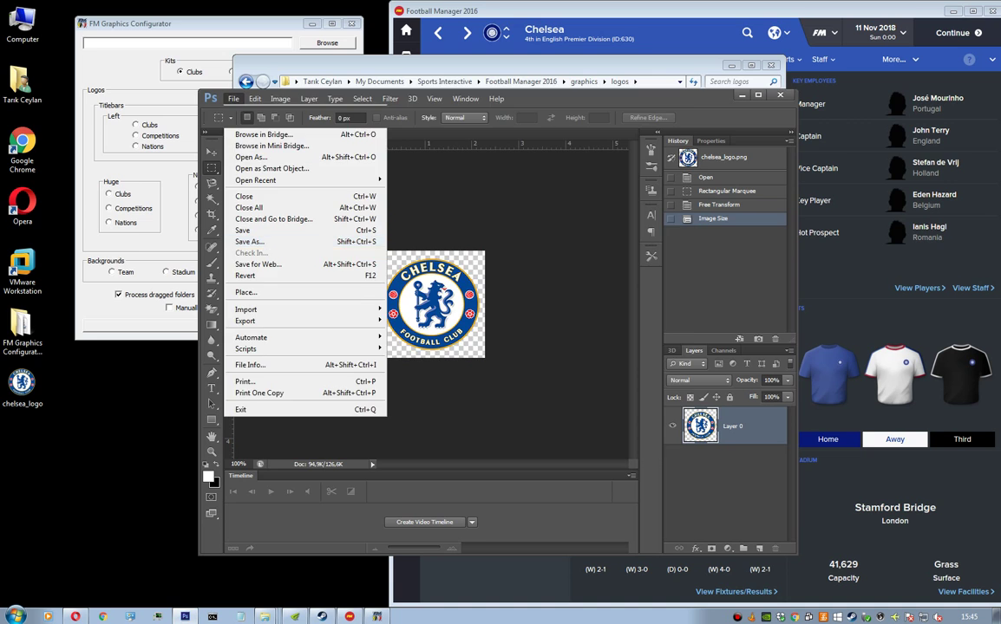
pyautogui.click(593, 130)
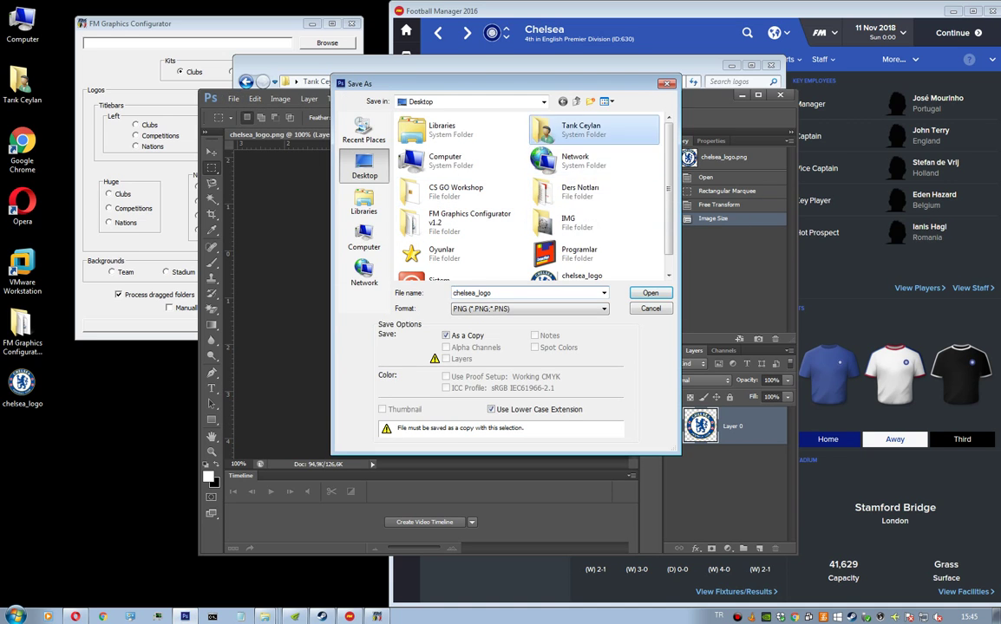
pyautogui.doubleClick(568, 130)
pyautogui.doubleClick(458, 221)
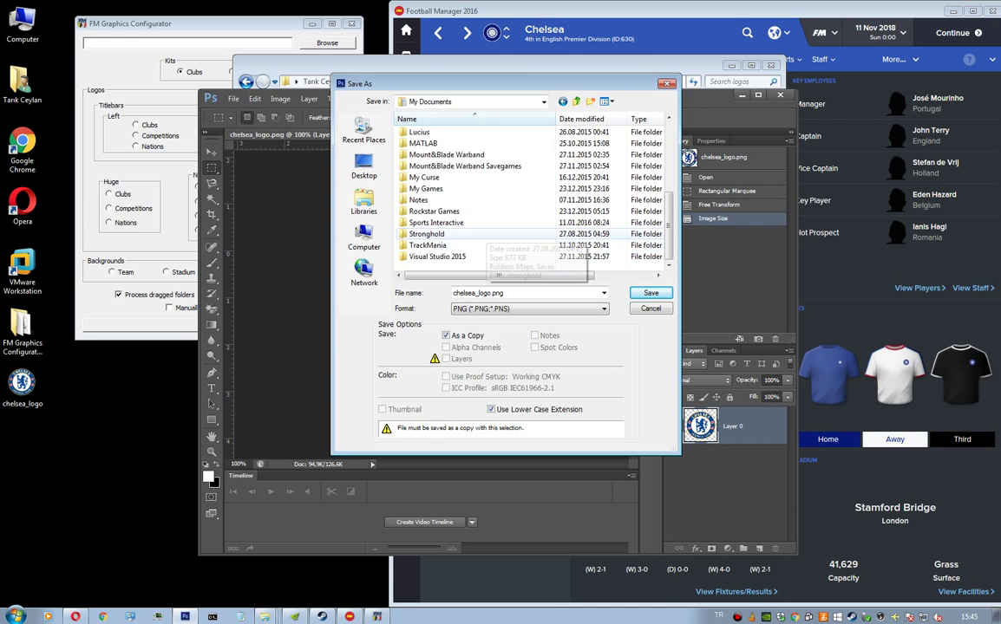
pyautogui.doubleClick(484, 223)
pyautogui.click(475, 143)
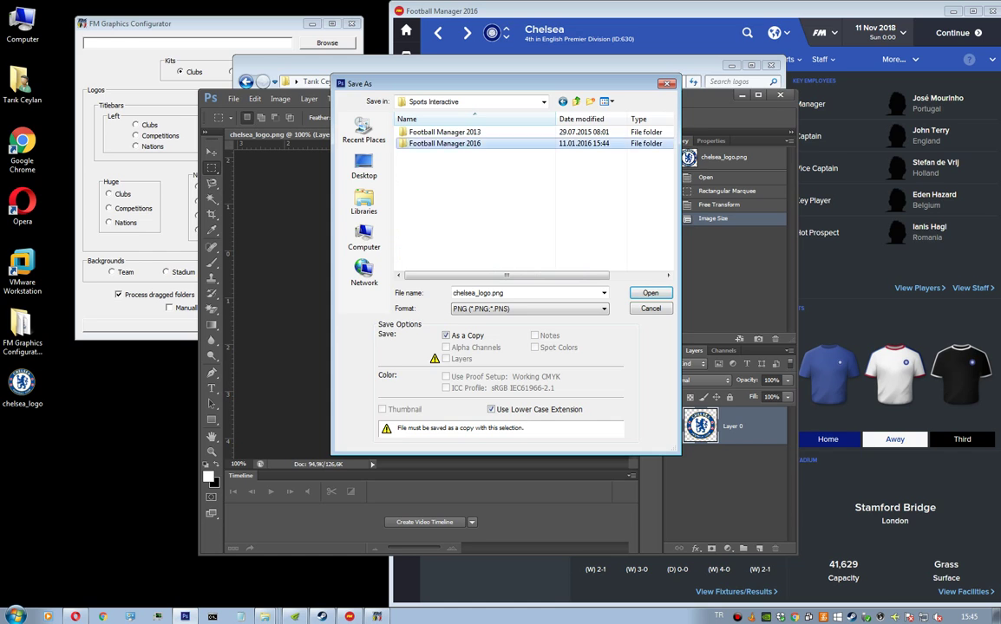
pyautogui.doubleClick(443, 143)
pyautogui.scroll(-1, 444, 147)
pyautogui.doubleClick(425, 168)
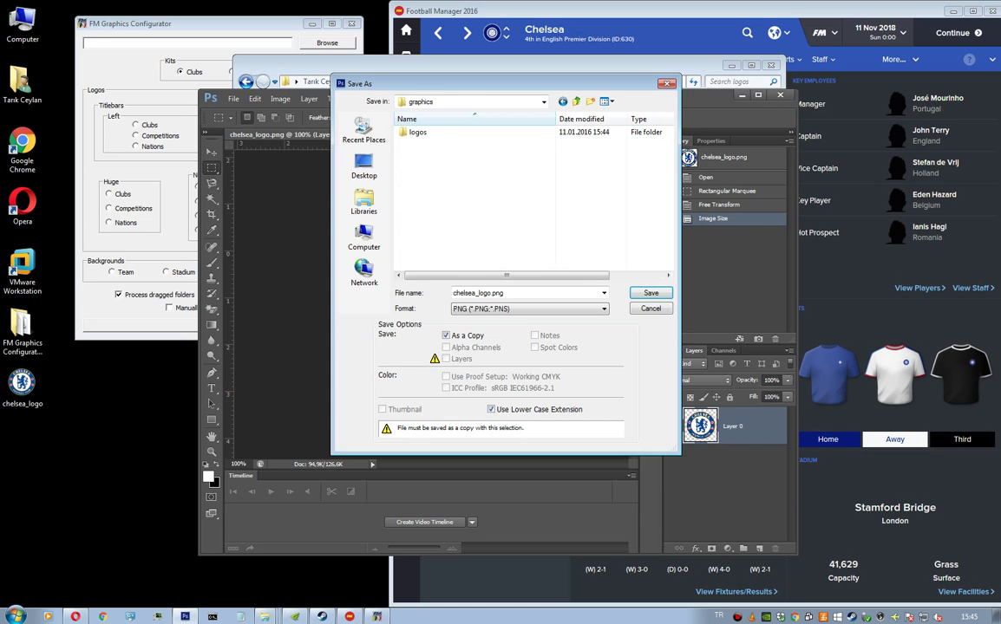
pyautogui.doubleClick(417, 132)
pyautogui.doubleClick(430, 143)
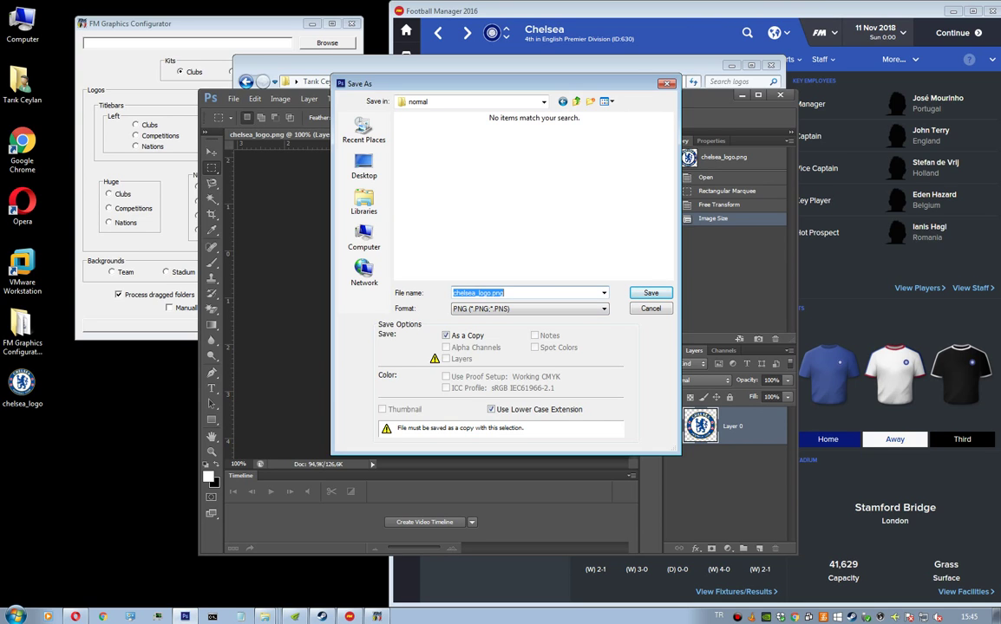
pyautogui.write('630')
pyautogui.press('Return')
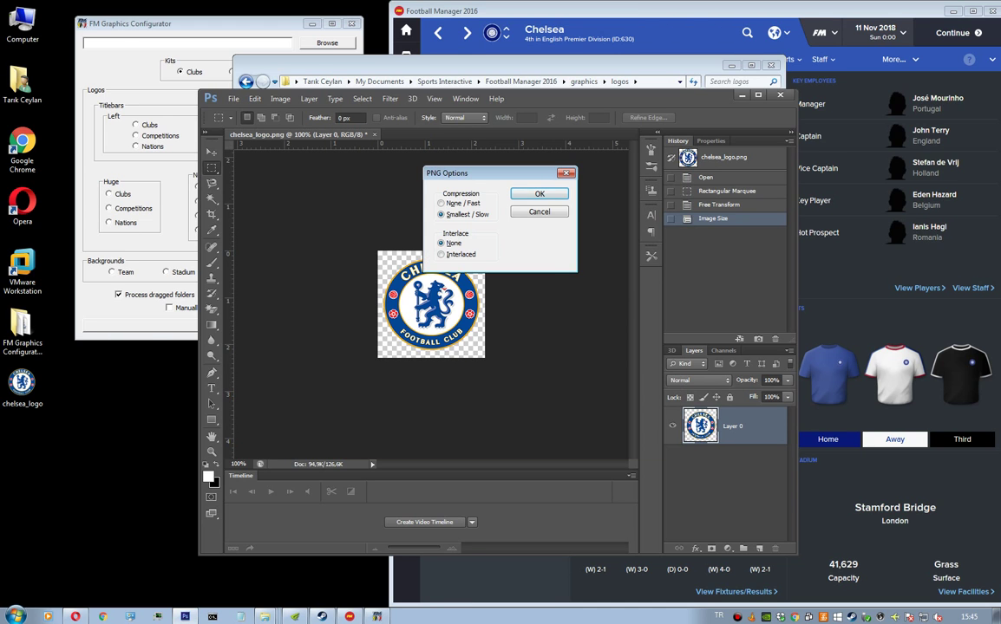
pyautogui.click(538, 193)
# Step: Resize the Chelsea logo image to 20 × 20 pixels
pyautogui.click(279, 98)
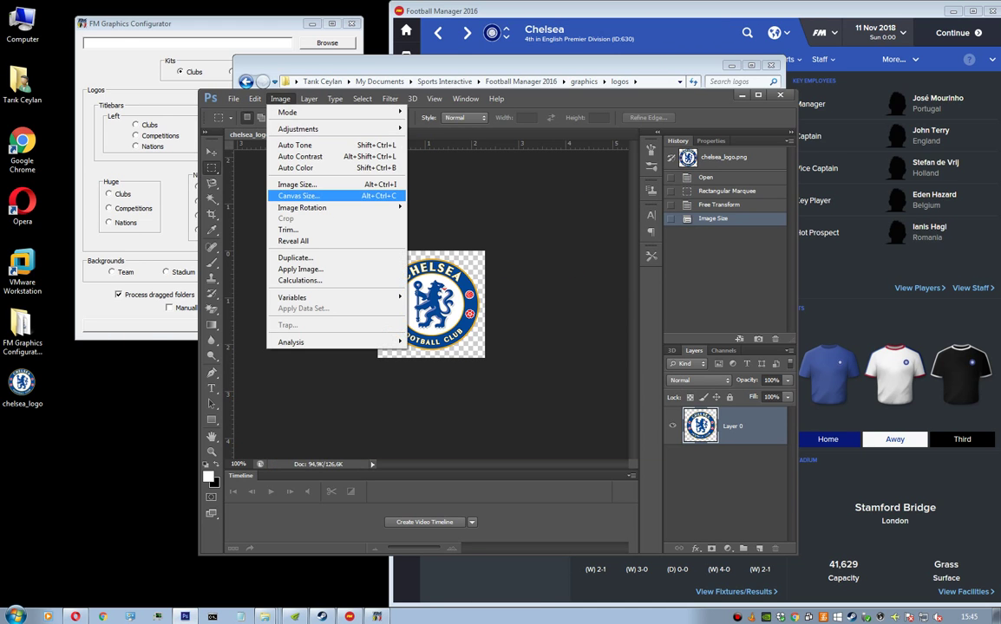
pyautogui.click(297, 183)
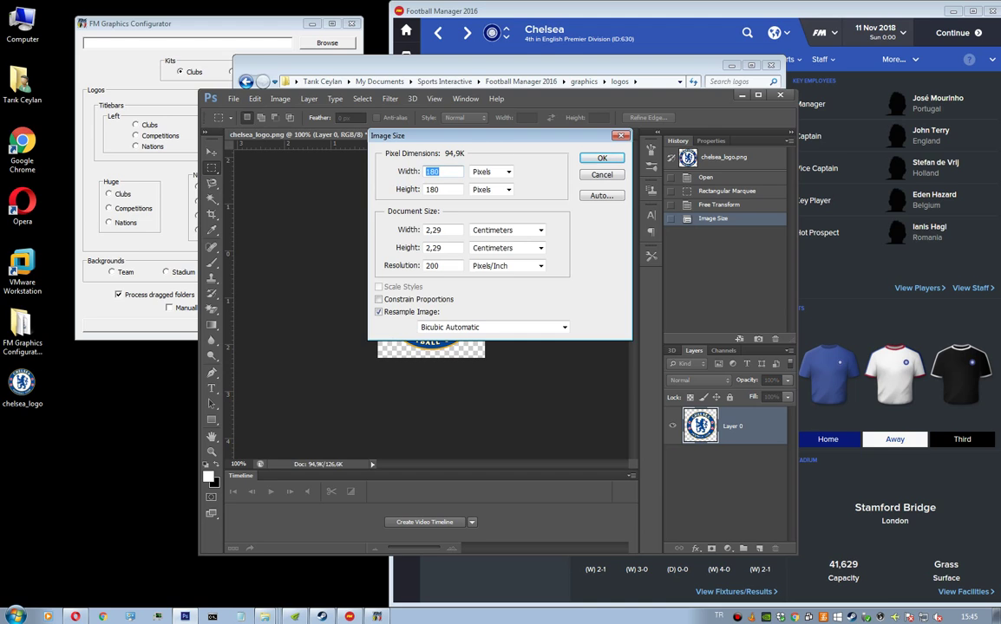
pyautogui.write('20')
pyautogui.press('Tab')
pyautogui.write('20')
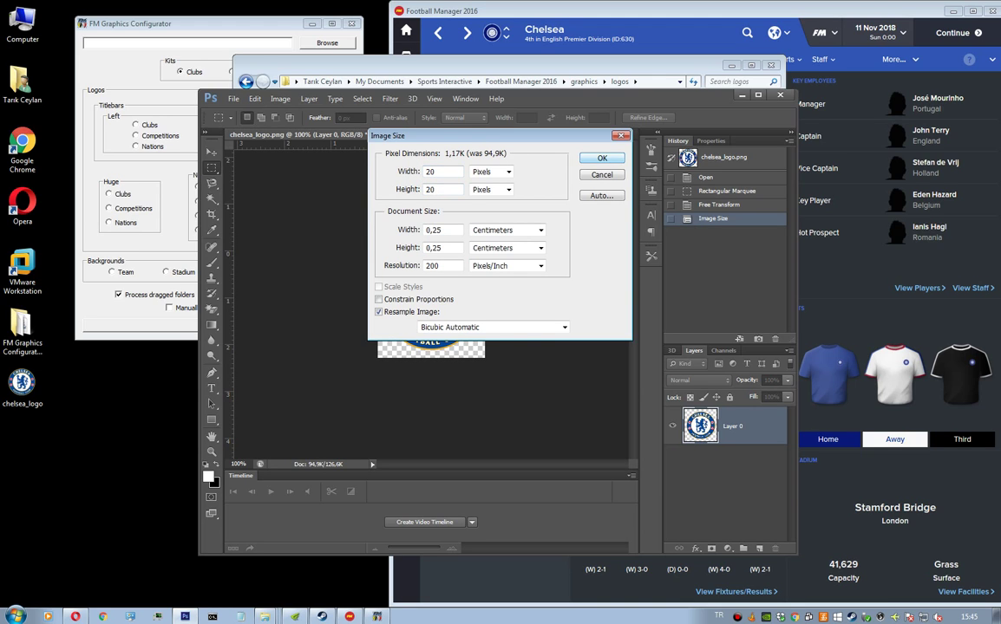
pyautogui.press('Return')
# Step: Save the resized logo as a PNG copy named 630 in Football Manager 2016's graphics\logos\small folder, accepting the PNG options
pyautogui.click(233, 98)
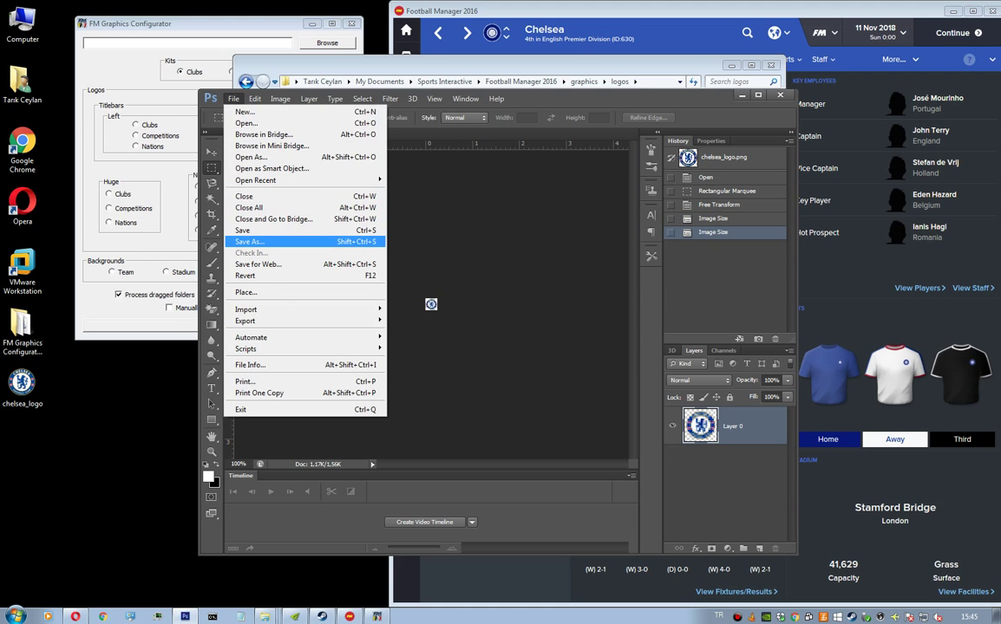
pyautogui.click(252, 241)
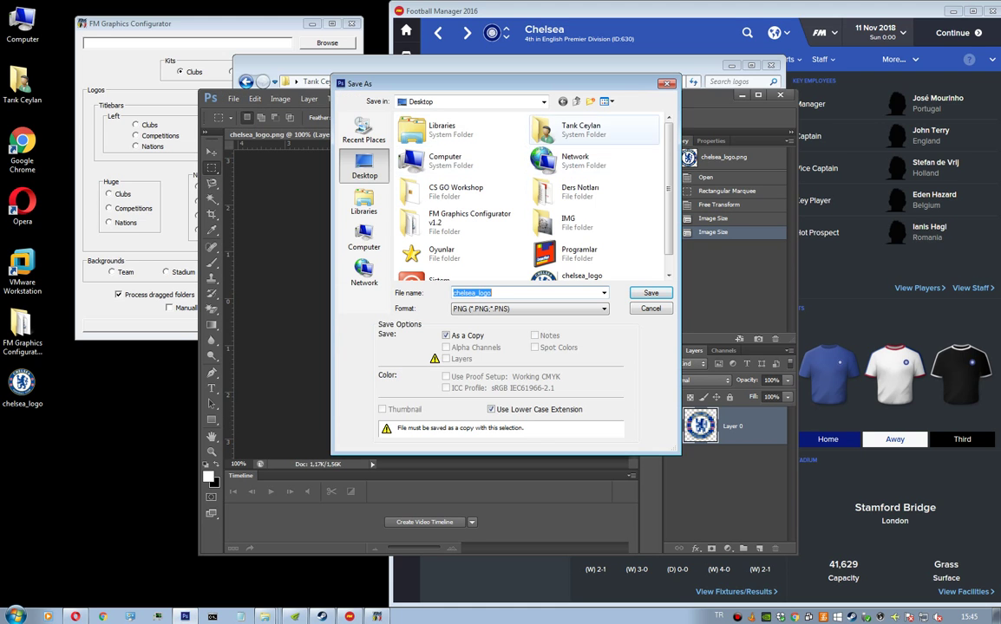
pyautogui.doubleClick(581, 129)
pyautogui.doubleClick(509, 251)
pyautogui.scroll(-4, 508, 239)
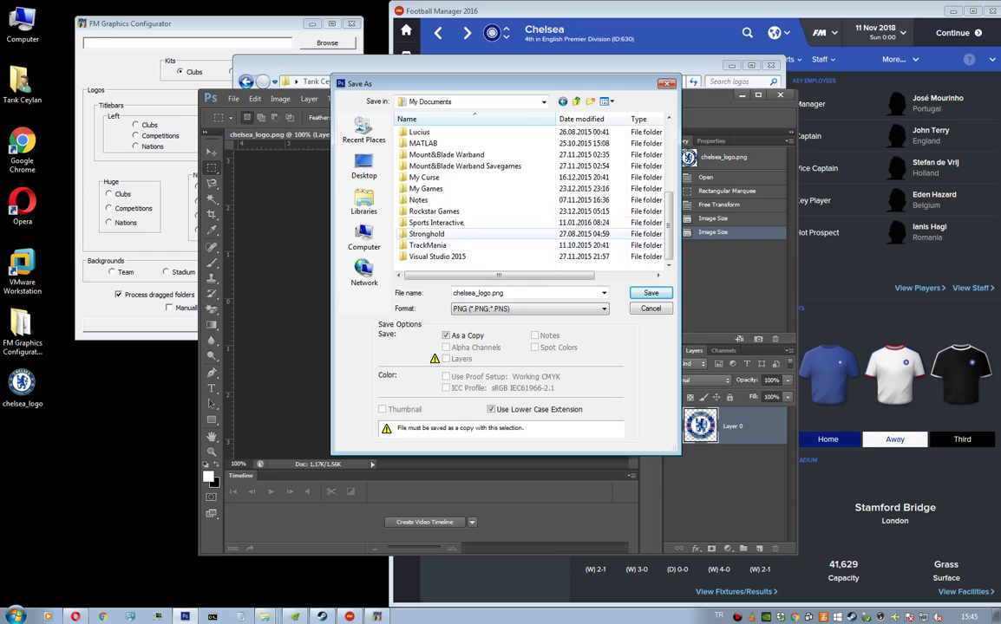
pyautogui.doubleClick(436, 222)
pyautogui.doubleClick(433, 143)
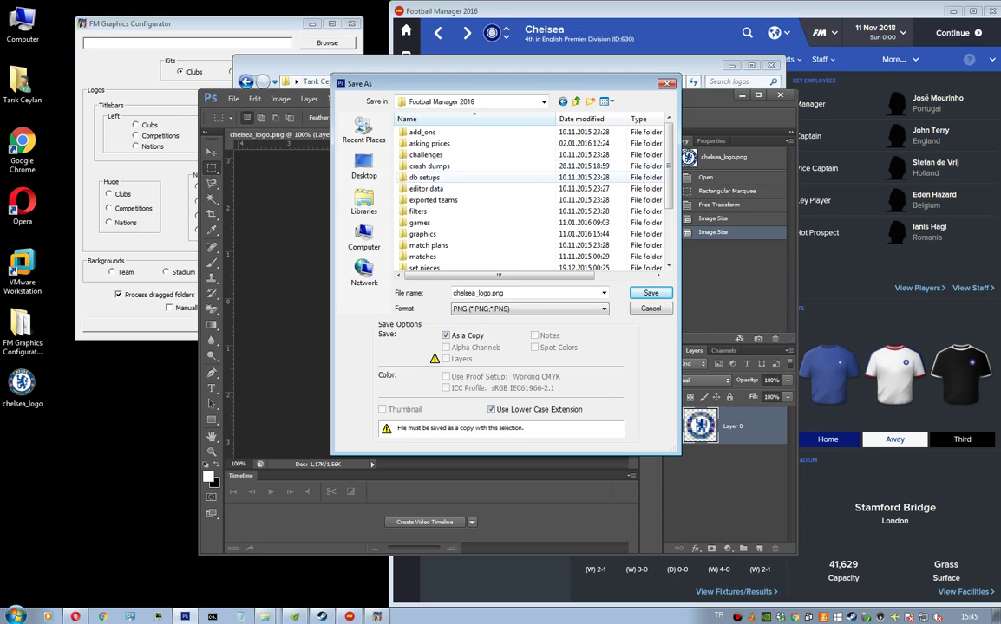
pyautogui.doubleClick(423, 234)
pyautogui.doubleClick(417, 132)
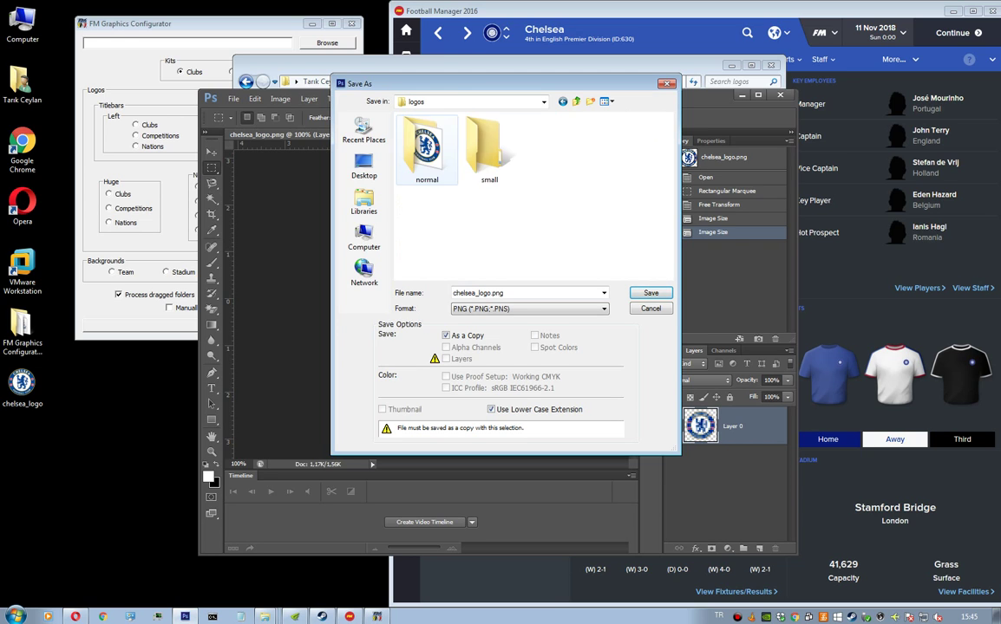
pyautogui.doubleClick(486, 161)
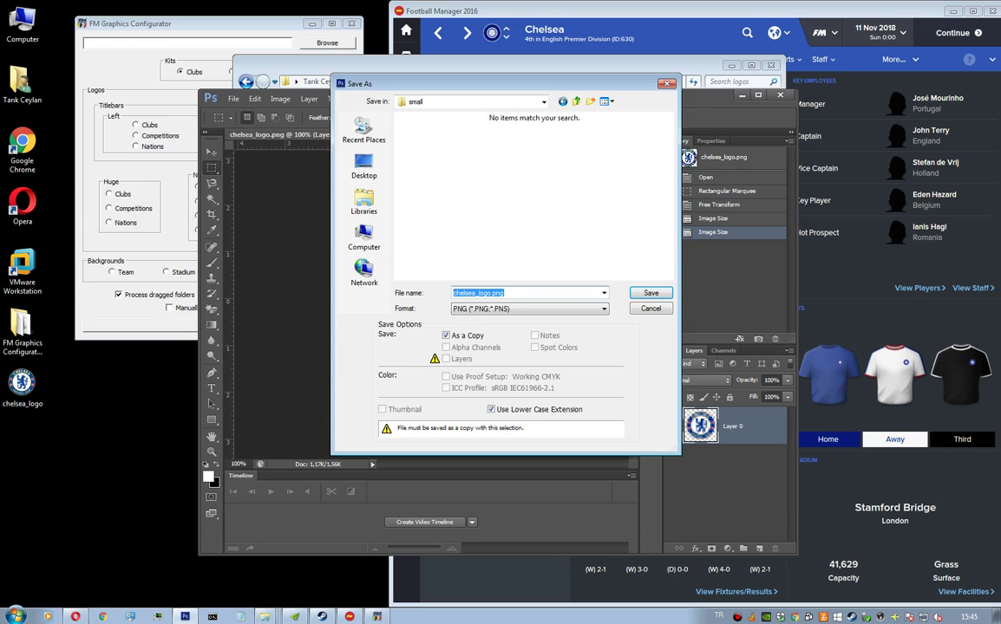
pyautogui.write('630')
pyautogui.press('Return')
pyautogui.press('Return')
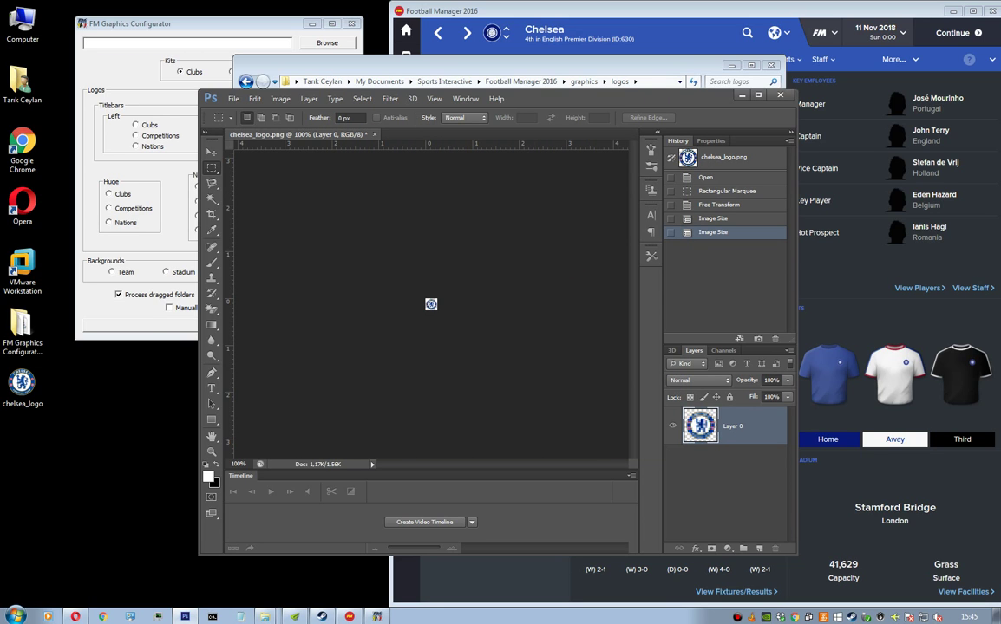
# Step: Switch to FM Graphics Configurator and process Football Manager 2016's graphics\logos\normal folder as Normal Clubs logos, overwriting any existing config.xml
pyautogui.click(86, 43)
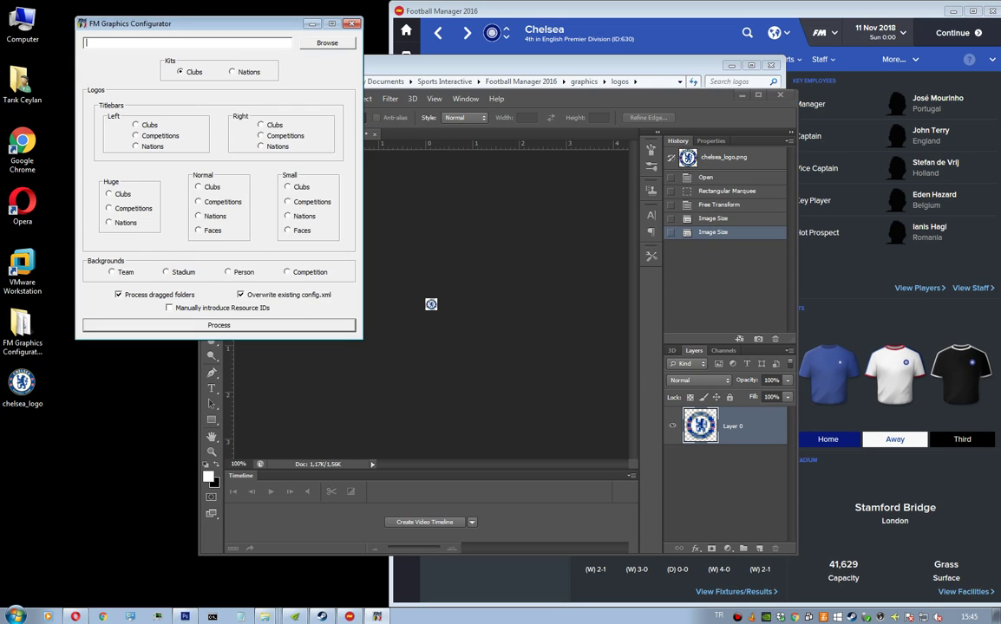
pyautogui.moveTo(208, 23); pyautogui.dragTo(186, 30)
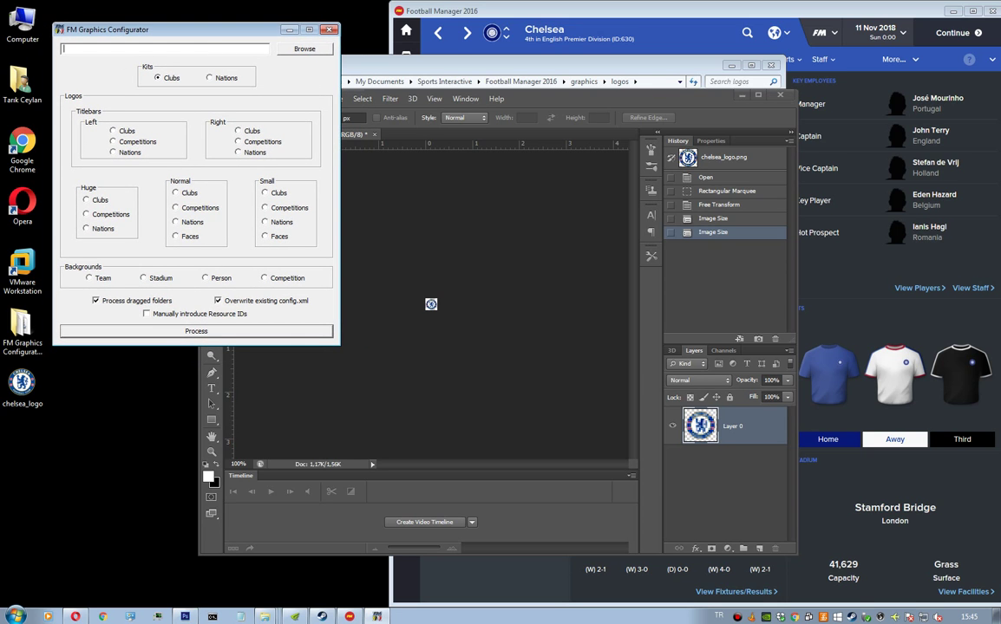
pyautogui.click(304, 49)
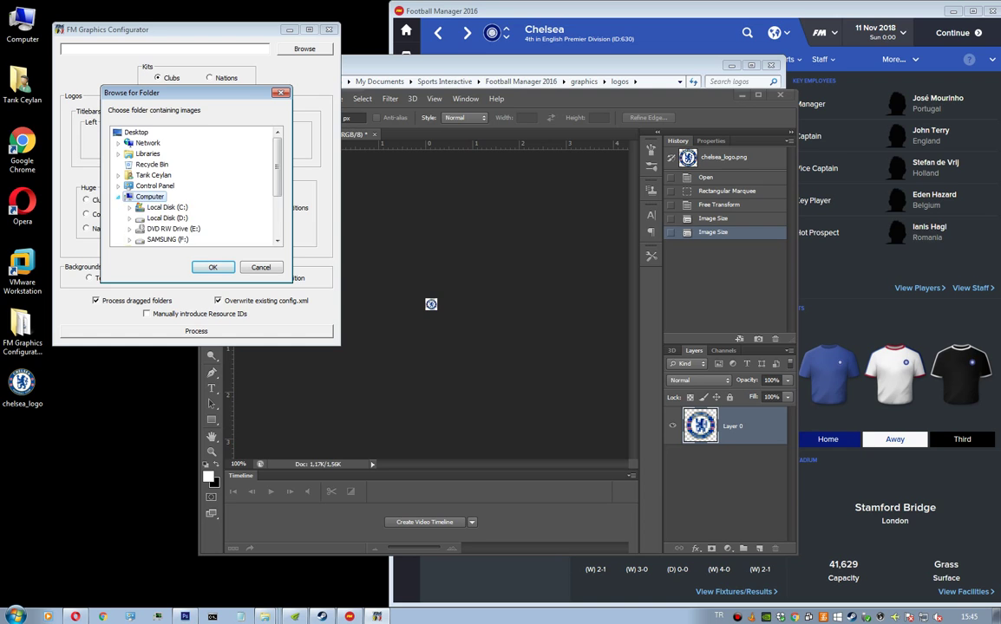
pyautogui.click(118, 196)
pyautogui.click(152, 174)
pyautogui.scroll(-3, 195, 186)
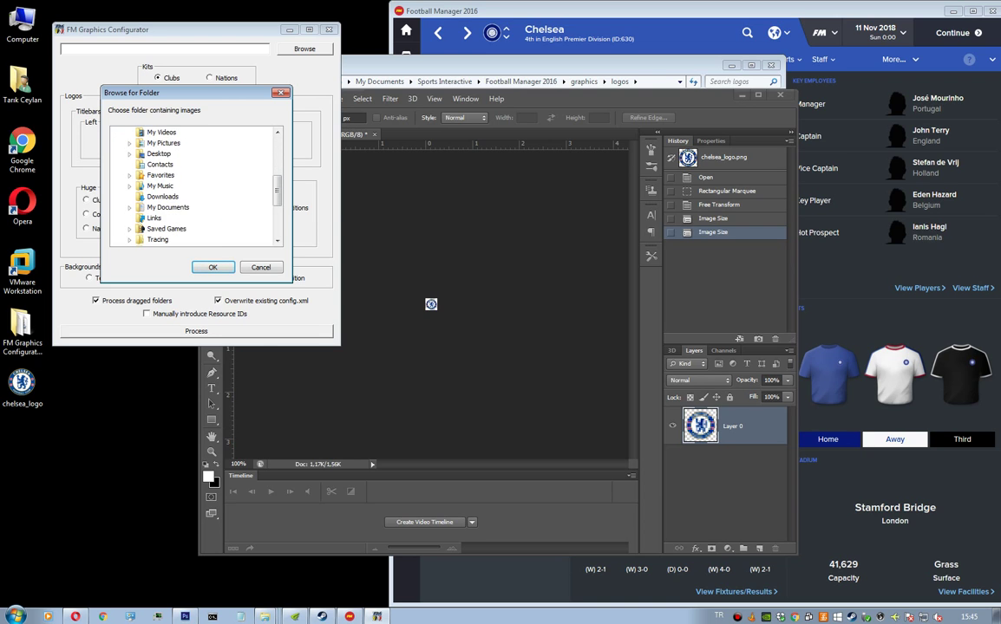
pyautogui.scroll(-1, 195, 185)
pyautogui.click(168, 175)
pyautogui.scroll(-3, 195, 185)
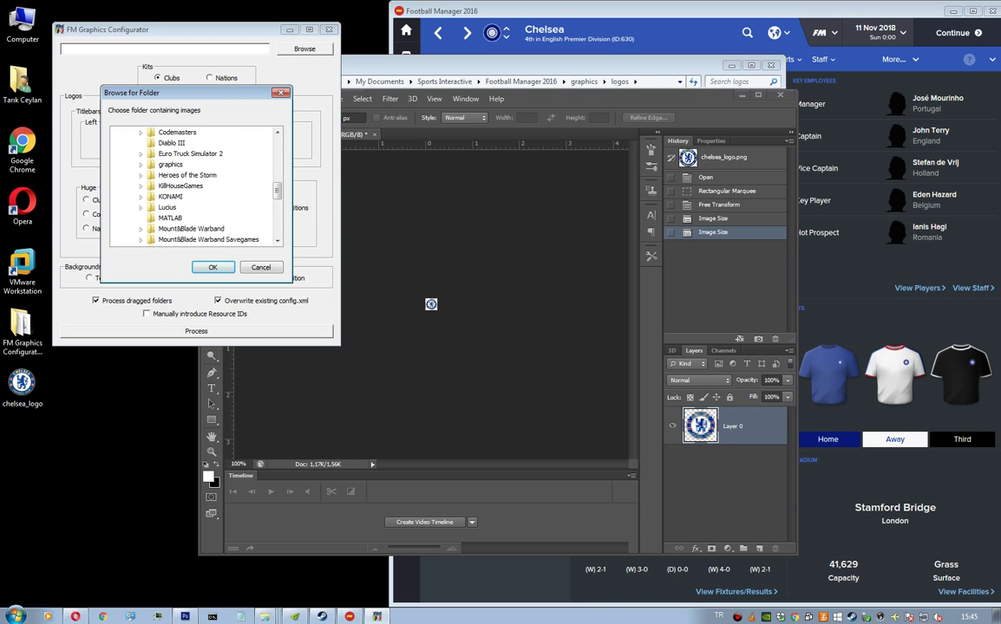
pyautogui.scroll(-3, 191, 187)
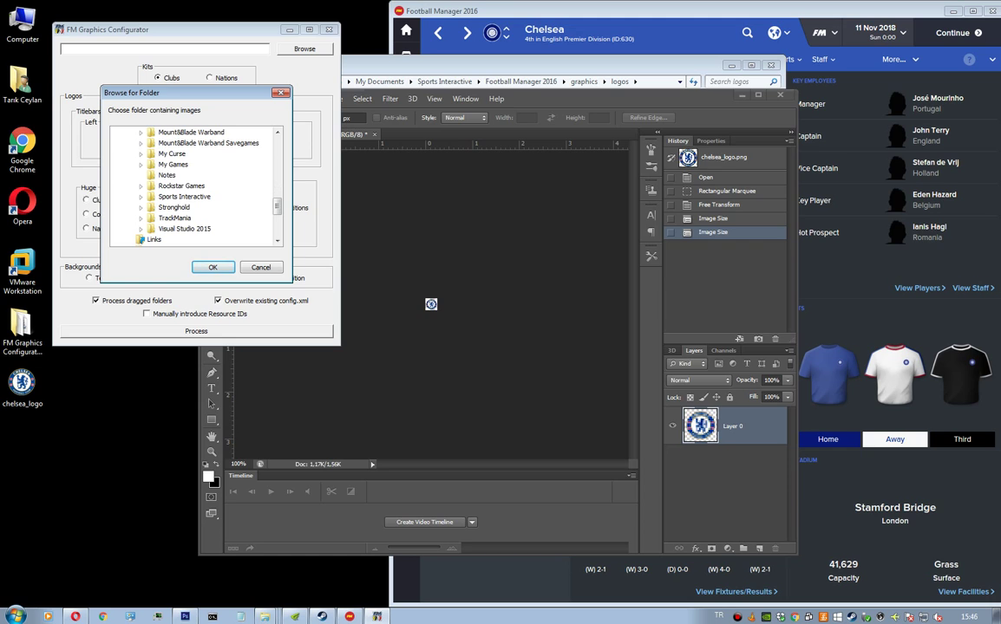
pyautogui.scroll(1, 191, 187)
pyautogui.scroll(-2, 192, 186)
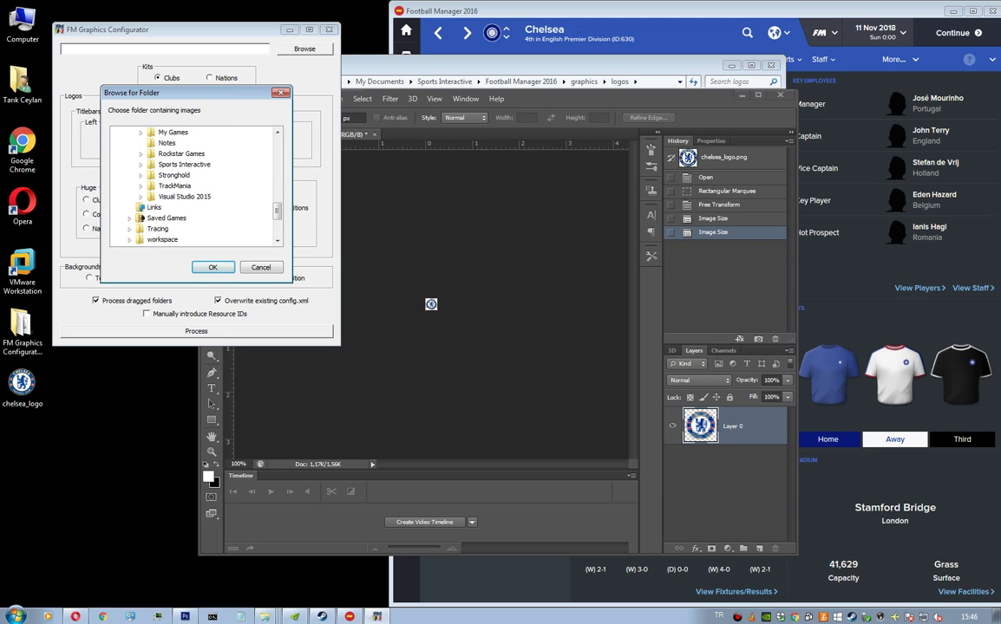
pyautogui.click(183, 164)
pyautogui.click(193, 185)
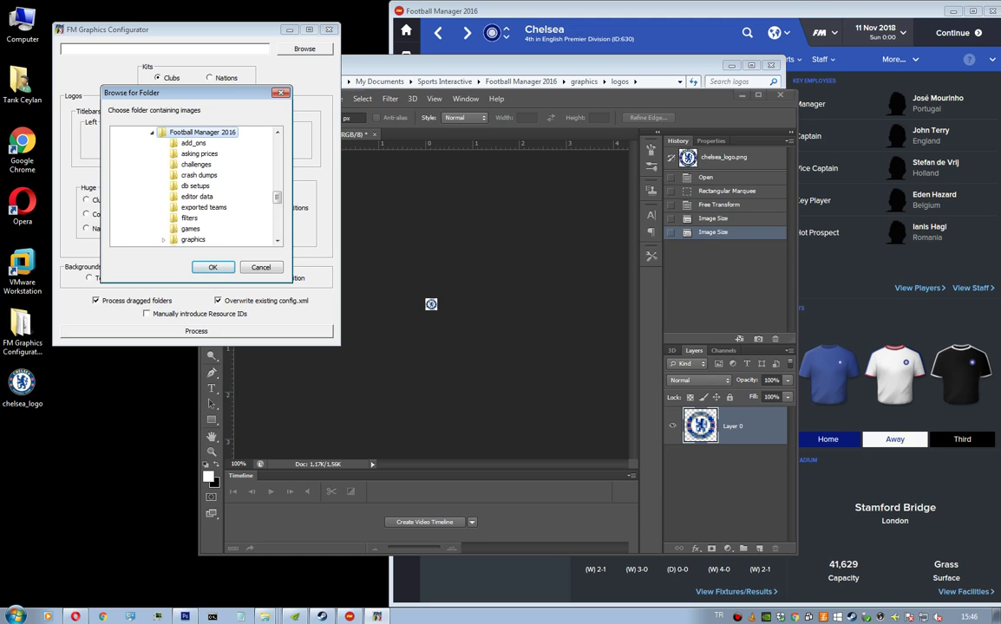
pyautogui.scroll(-2, 193, 186)
pyautogui.click(192, 175)
pyautogui.click(200, 185)
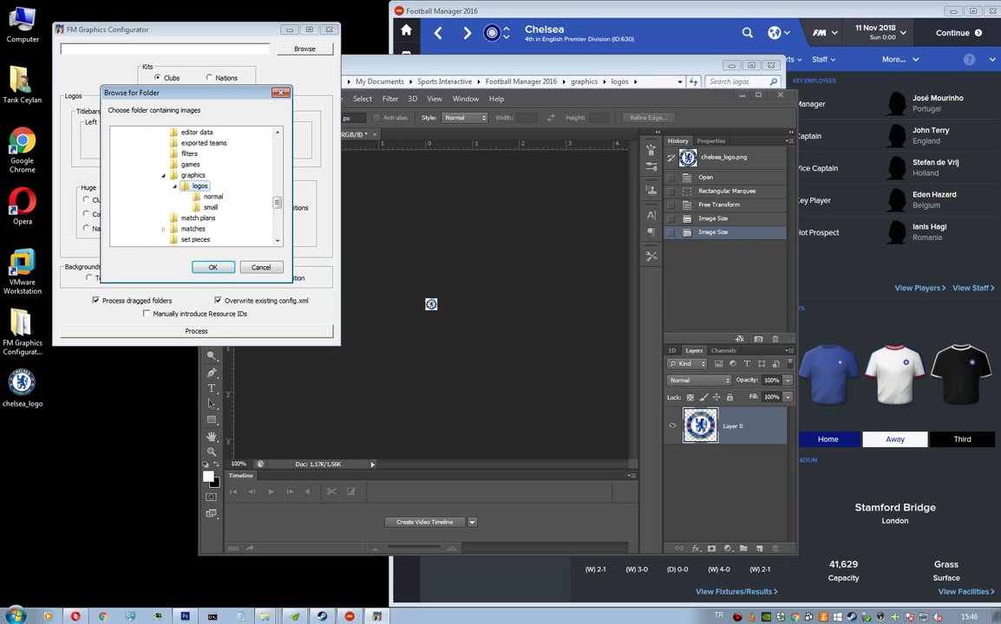
pyautogui.click(212, 197)
pyautogui.click(213, 267)
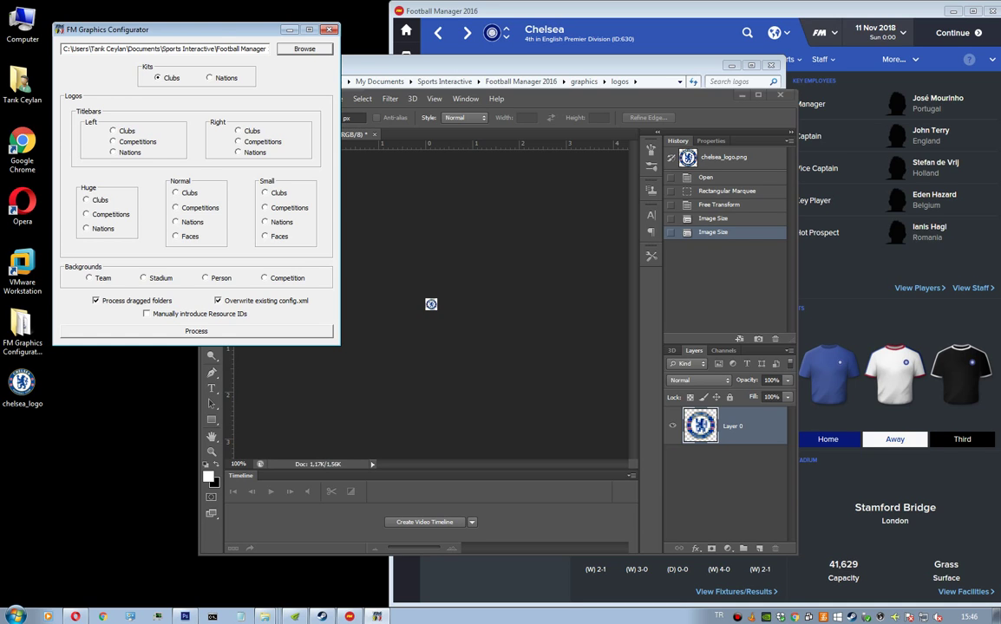
pyautogui.click(176, 192)
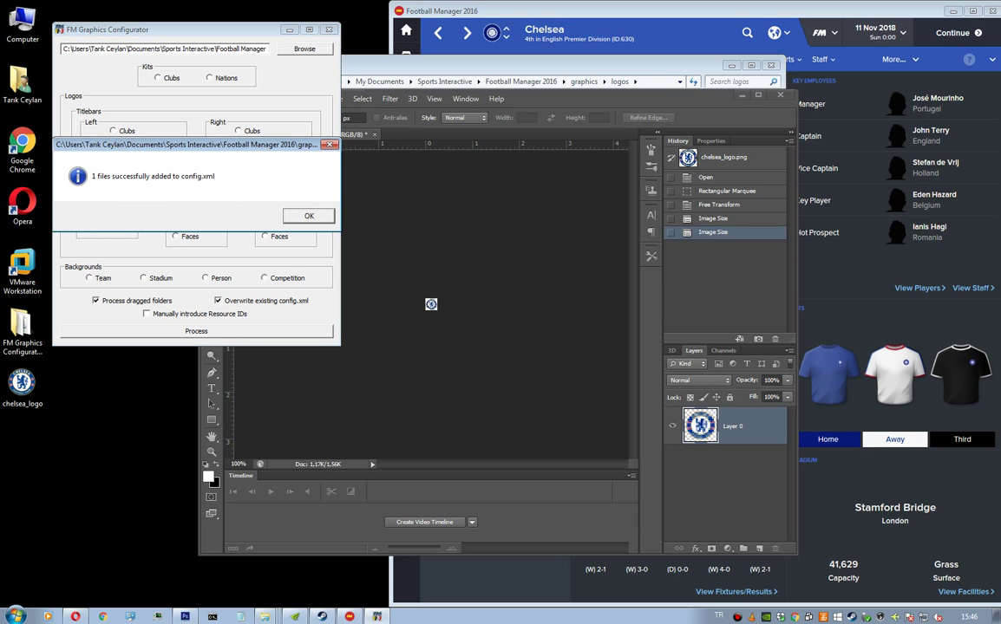
pyautogui.press('Return')
# Step: Open the config file from the logos\normal folder in Notepad and arrange it beside the FM Graphics Configurator window
pyautogui.click(264, 616)
pyautogui.click(264, 593)
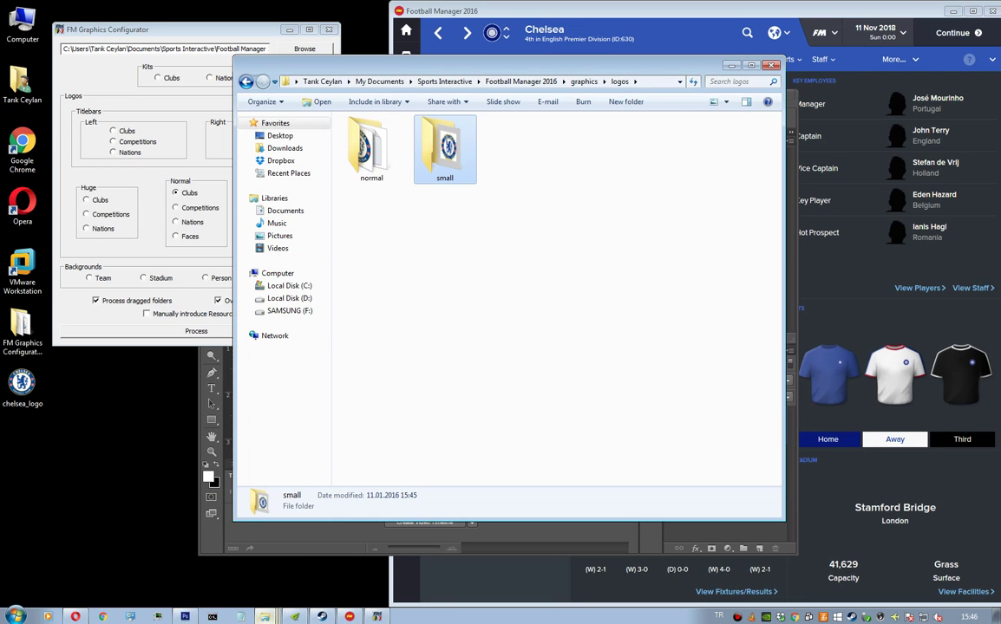
pyautogui.doubleClick(371, 147)
pyautogui.doubleClick(444, 148)
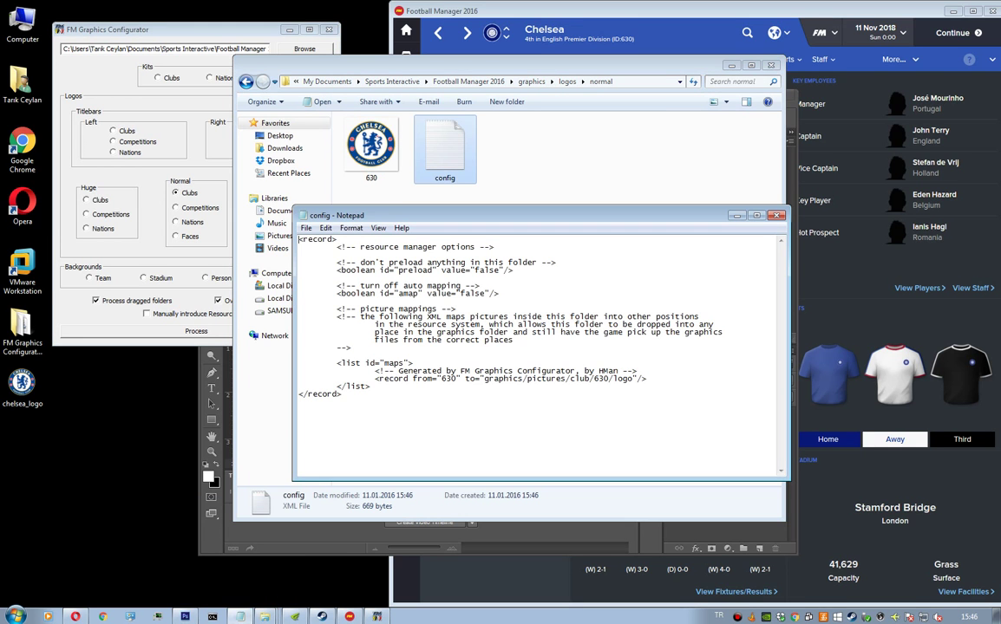
pyautogui.click(173, 30)
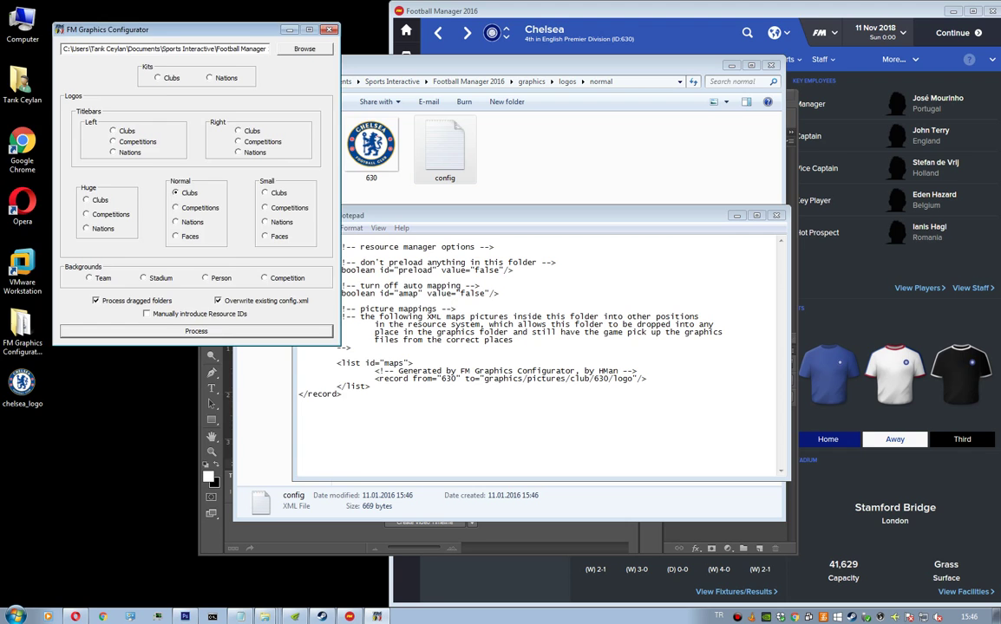
pyautogui.moveTo(174, 29); pyautogui.dragTo(136, 169)
pyautogui.moveTo(460, 215); pyautogui.dragTo(484, 216)
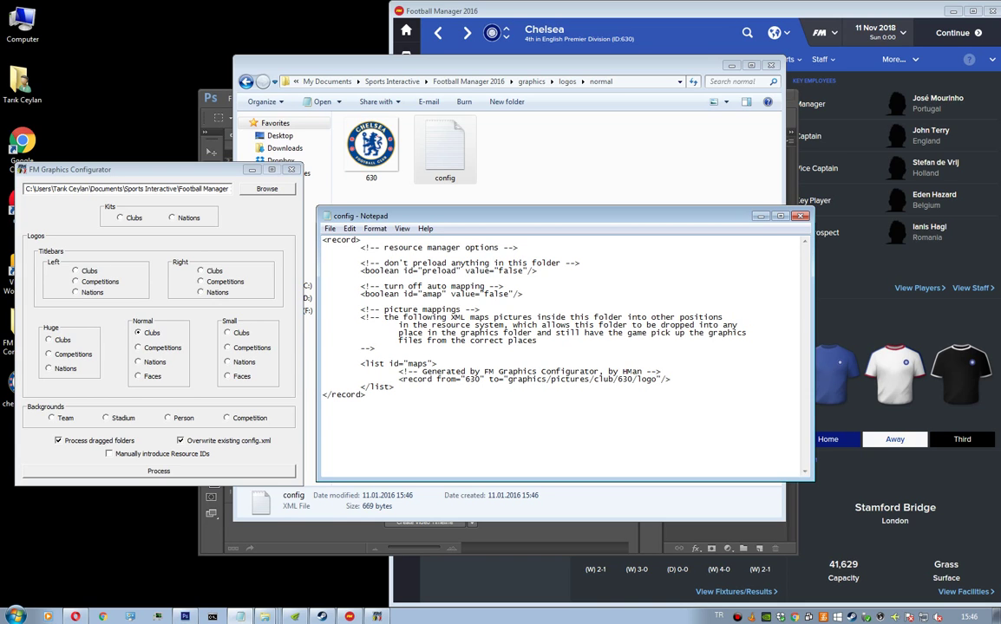
# Step: Examine the target path and its final logo part in the config file's 630 record line, and close the file unchanged
pyautogui.moveTo(508, 378); pyautogui.dragTo(659, 379)
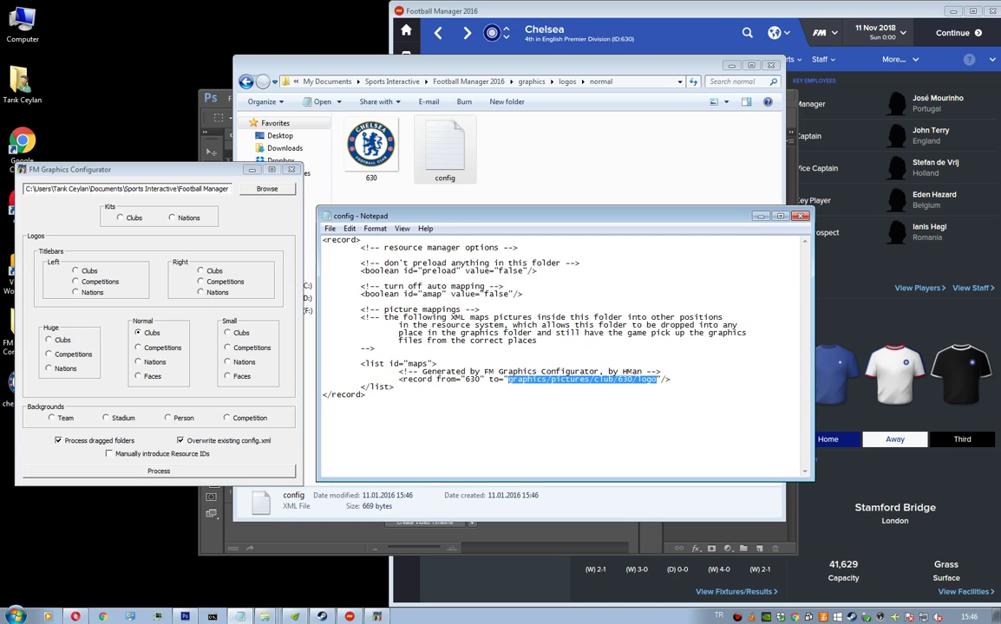
pyautogui.press('Right')
pyautogui.hotkey('shift', 'Left')
pyautogui.hotkey('shift', 'Left')
pyautogui.hotkey('shift', 'Left')
pyautogui.hotkey('shift', 'Left')
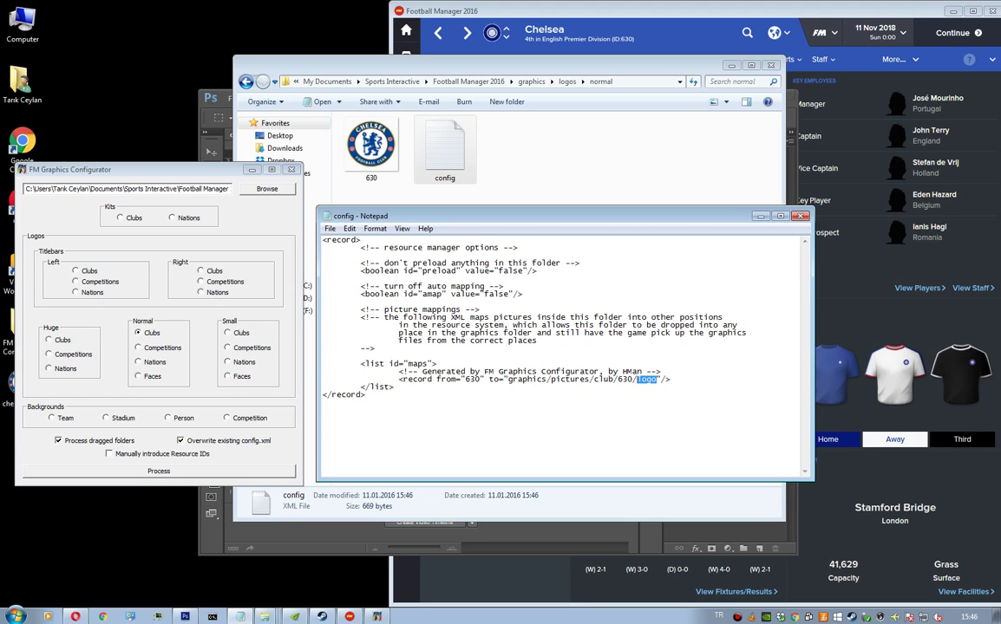
pyautogui.click(636, 379)
pyautogui.moveTo(507, 379); pyautogui.dragTo(659, 379)
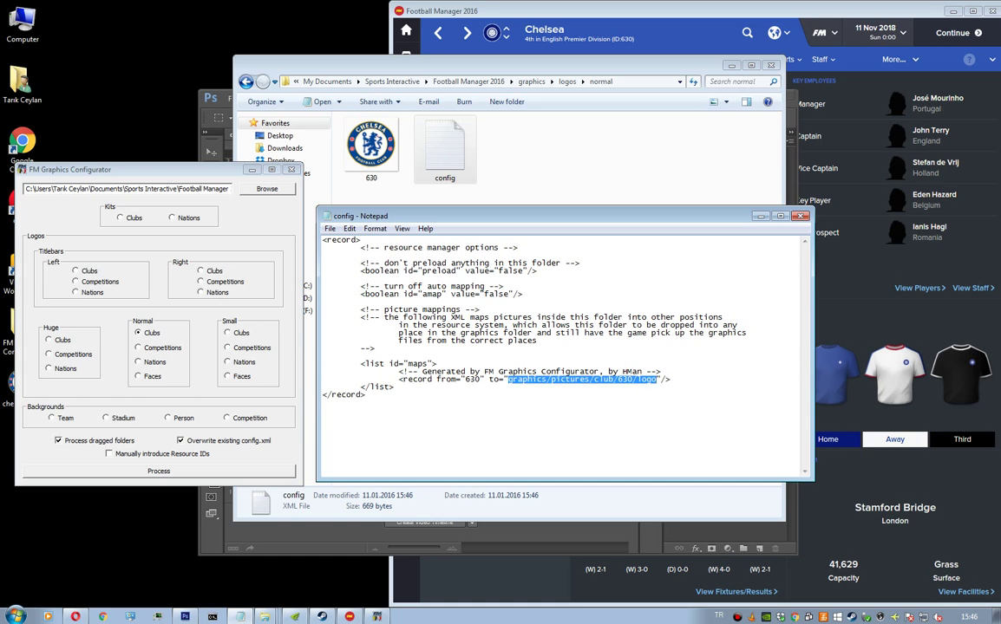
pyautogui.click(800, 216)
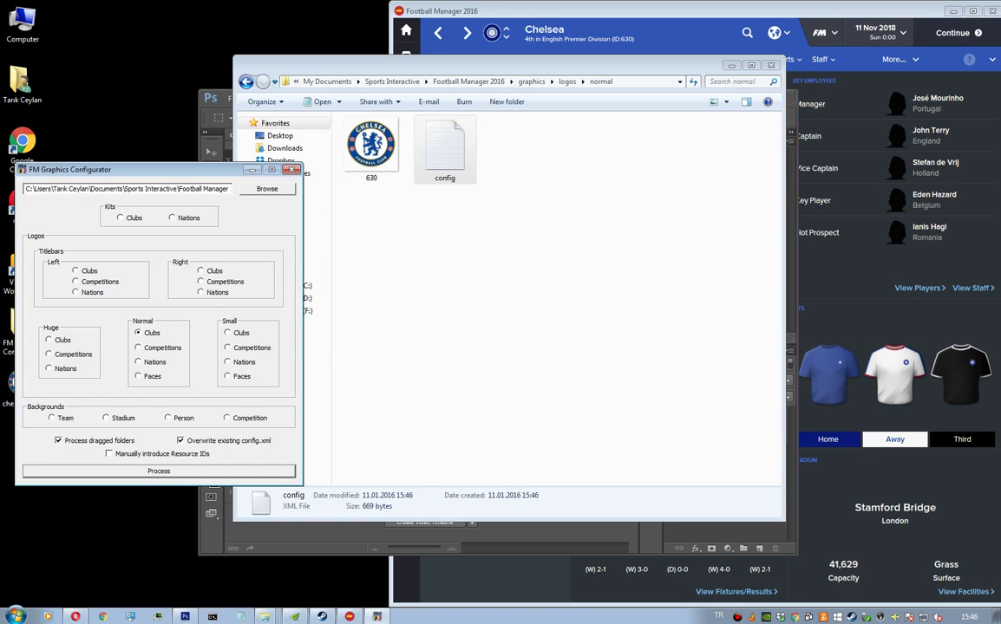
# Step: Process Football Manager 2016's graphics\logos\small folder as Small Clubs logos in FM Graphics Configurator to generate its config.xml
pyautogui.click(267, 188)
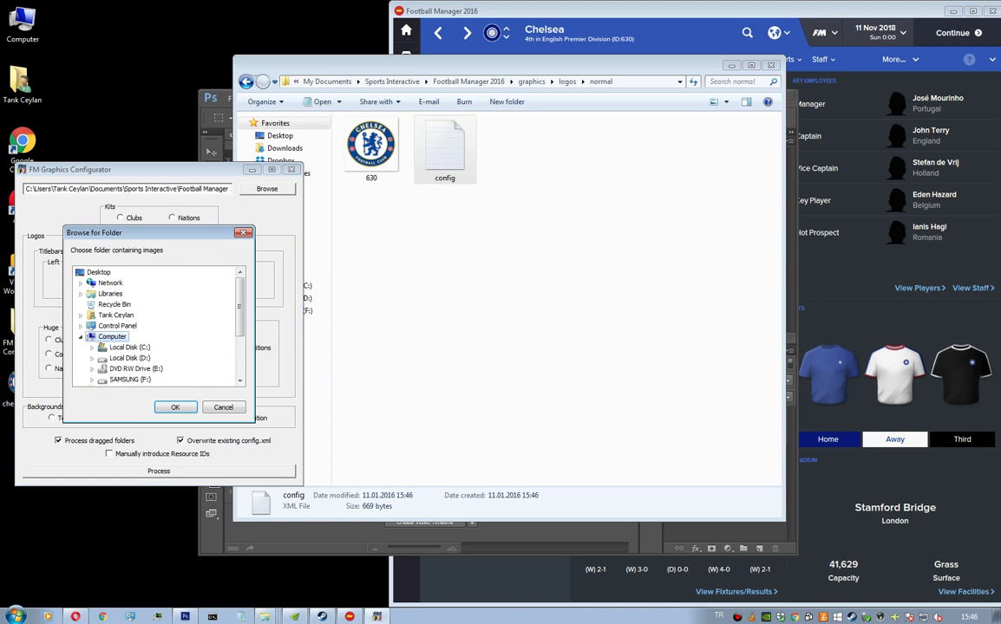
pyautogui.click(115, 315)
pyautogui.scroll(-4, 153, 326)
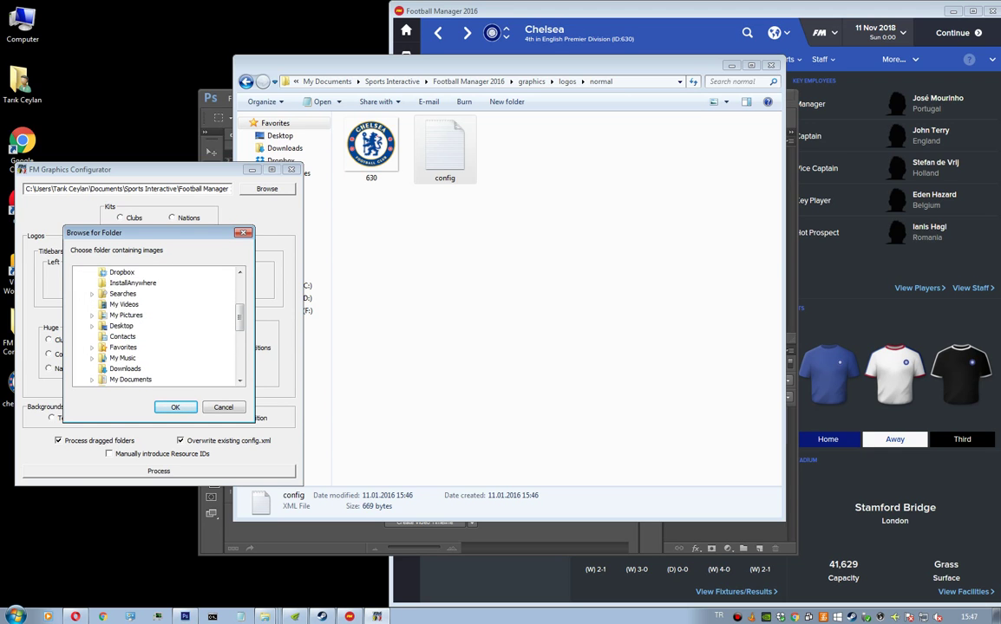
pyautogui.click(130, 314)
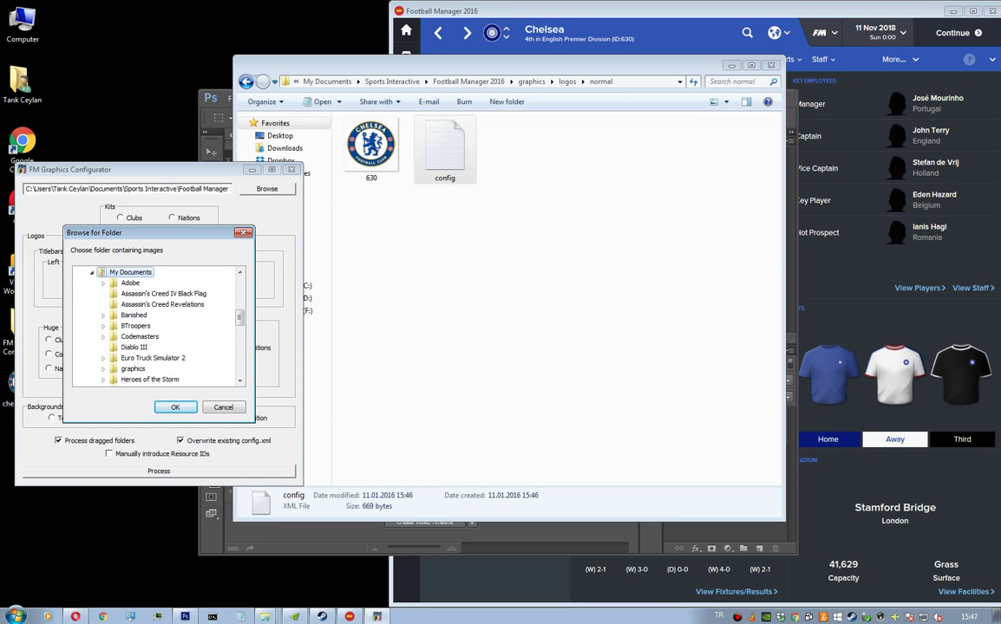
pyautogui.scroll(-2, 154, 326)
pyautogui.scroll(-3, 156, 325)
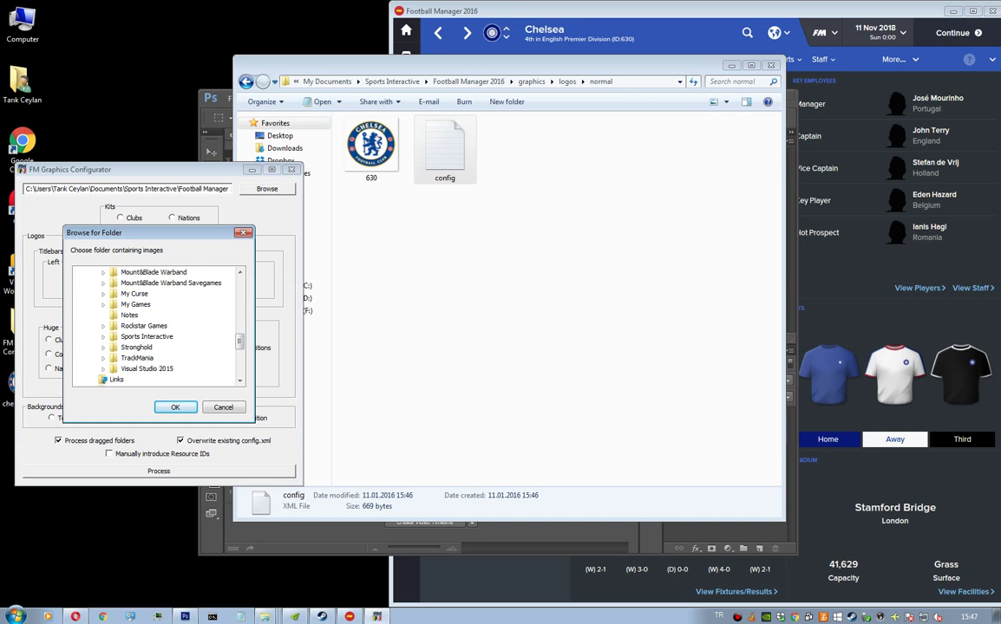
pyautogui.click(146, 336)
pyautogui.click(161, 358)
pyautogui.scroll(-2, 160, 326)
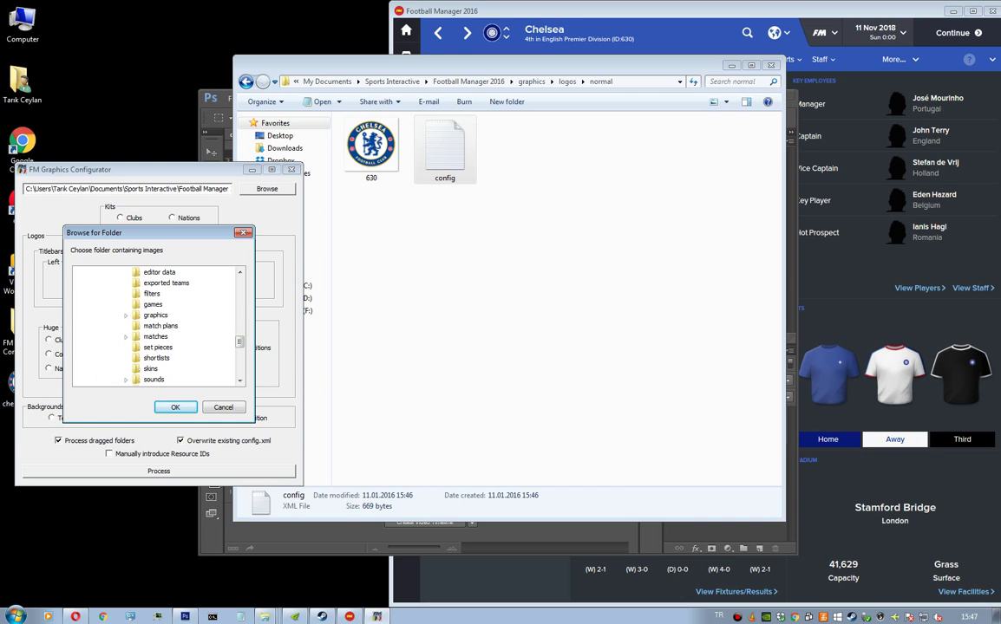
pyautogui.doubleClick(155, 315)
pyautogui.doubleClick(162, 325)
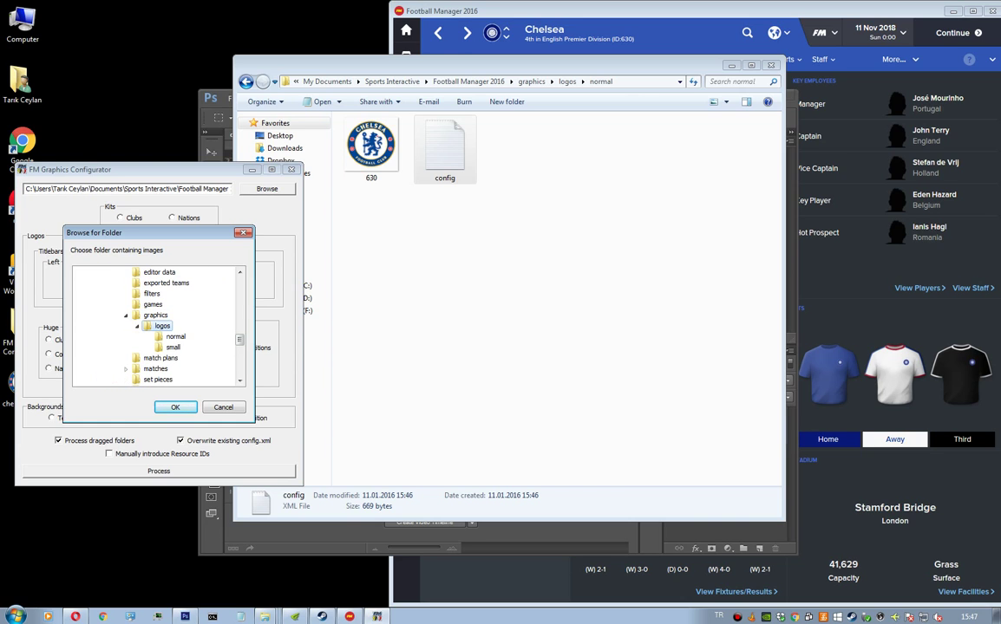
pyautogui.click(172, 347)
pyautogui.click(175, 407)
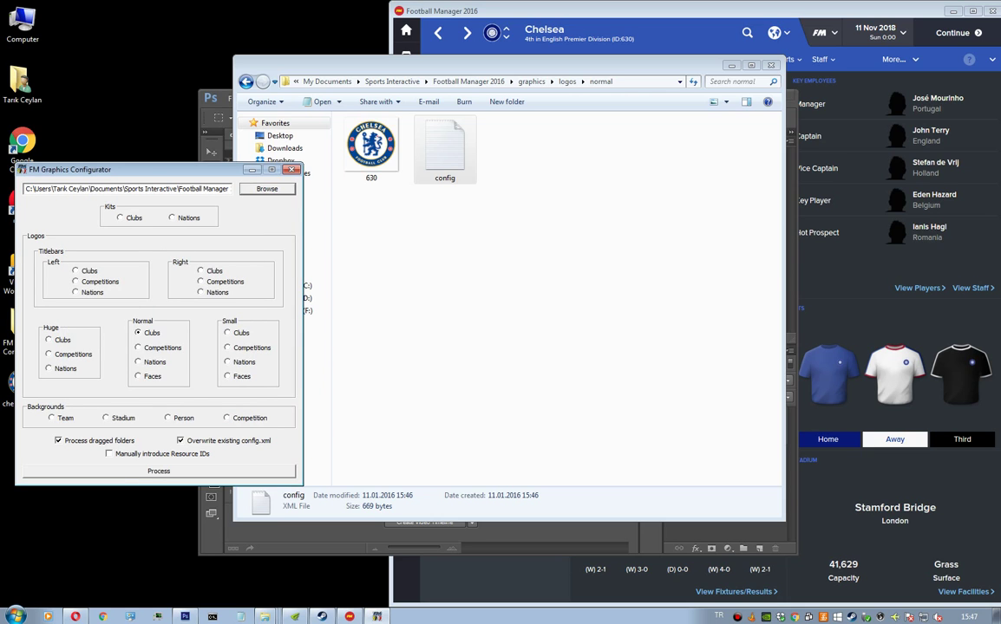
pyautogui.click(229, 333)
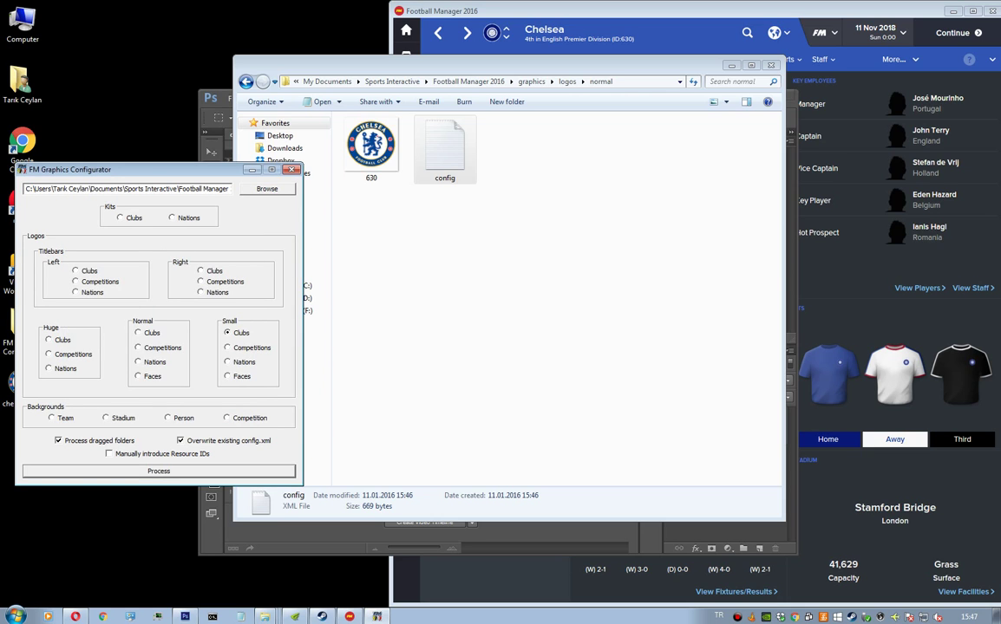
pyautogui.press('Return')
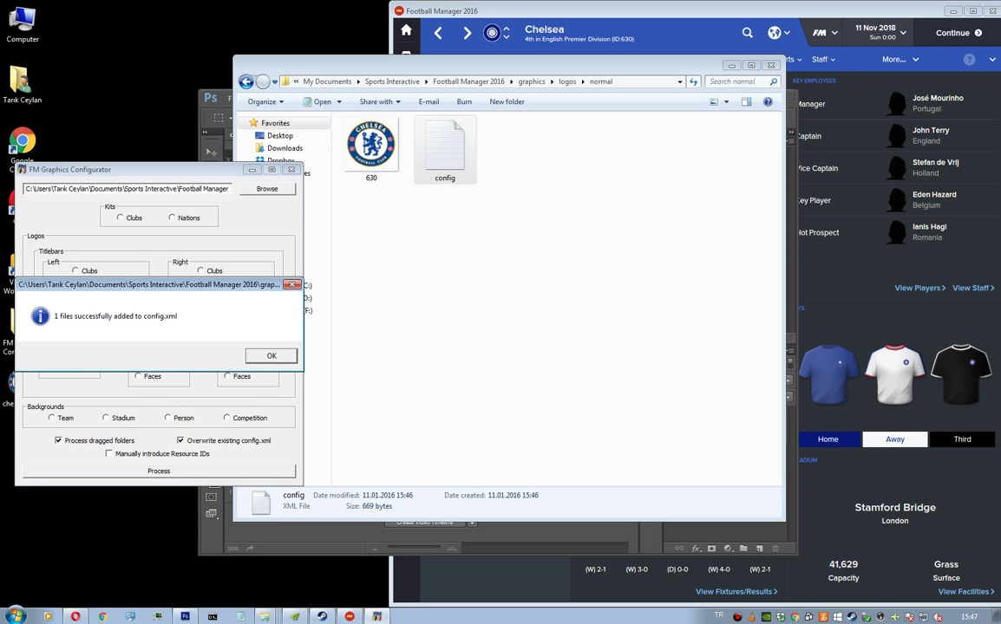
# Step: Check the 630 record line in the config file of the logos\small folder in Notepad, and close the file unchanged
pyautogui.click(270, 356)
pyautogui.click(246, 81)
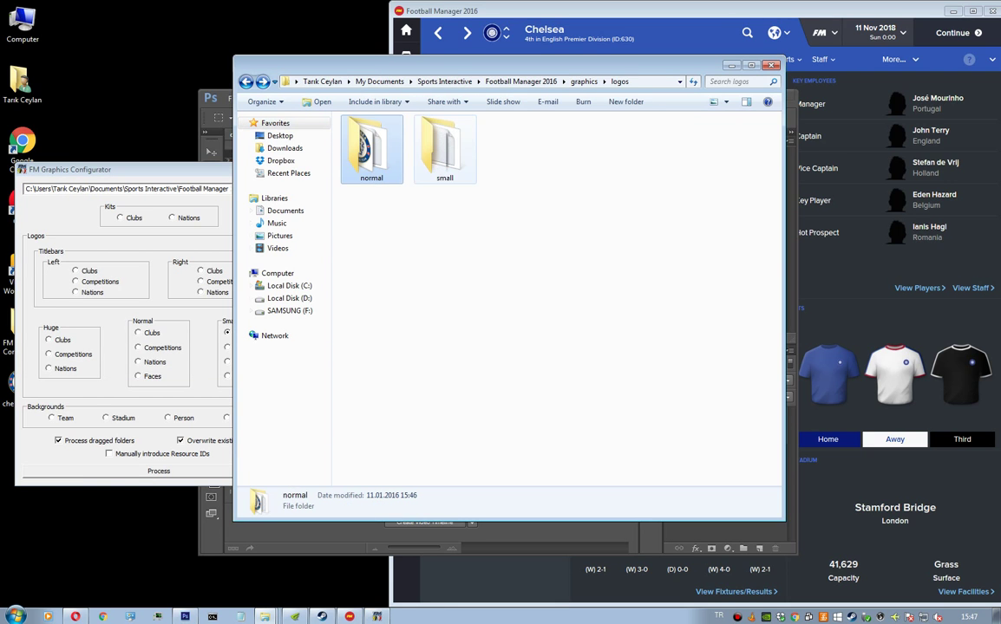
pyautogui.doubleClick(444, 147)
pyautogui.doubleClick(445, 147)
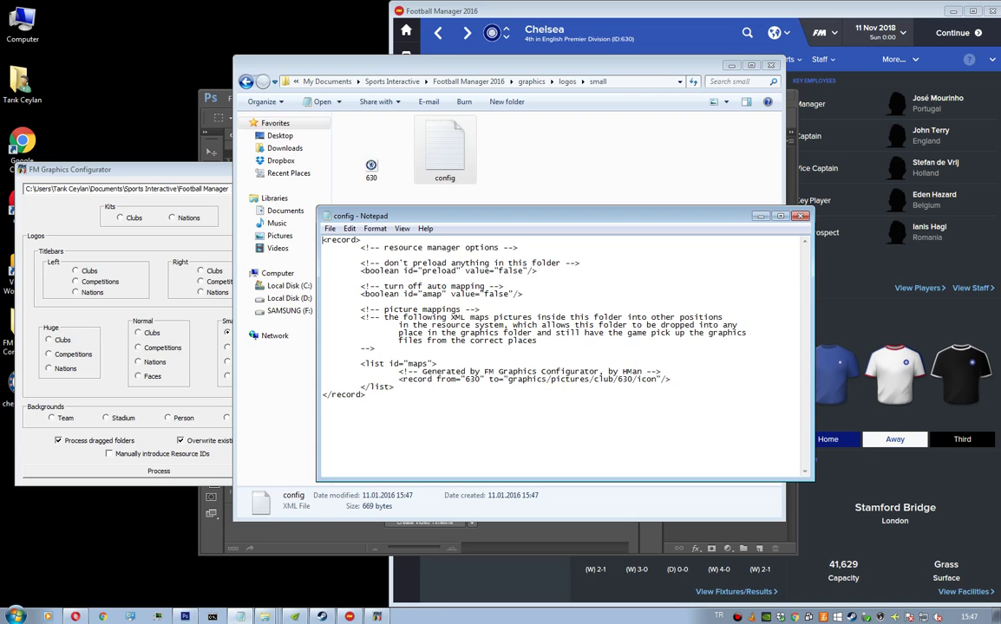
pyautogui.moveTo(637, 379); pyautogui.dragTo(657, 379)
pyautogui.moveTo(399, 371)
pyautogui.mouseDown()
pyautogui.moveTo(651, 372)
pyautogui.moveTo(664, 387)
pyautogui.moveTo(402, 379)
pyautogui.mouseUp()
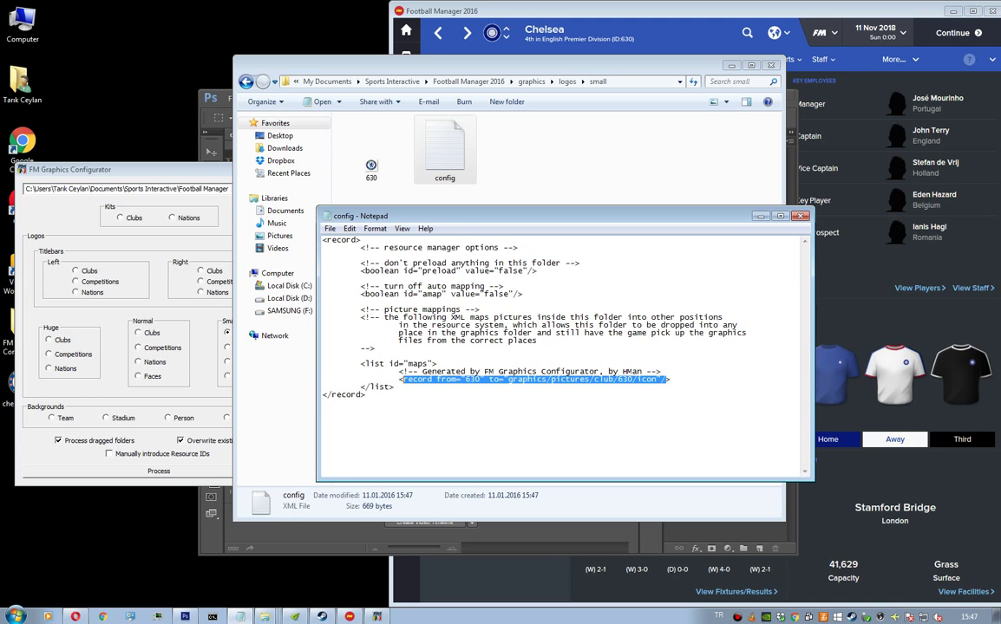
pyautogui.click(365, 394)
pyautogui.click(799, 216)
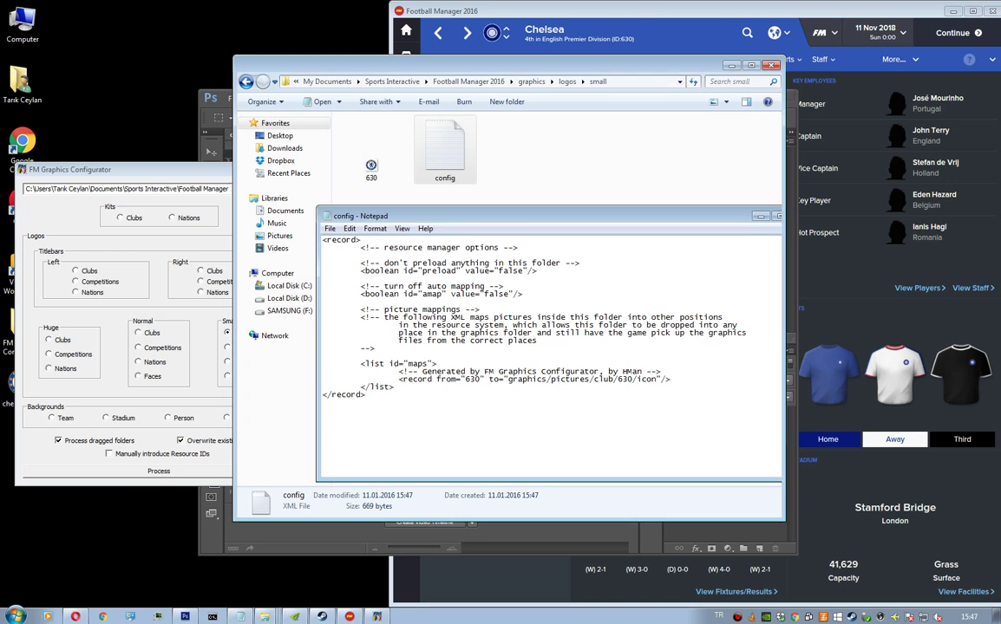
# Step: Switch to Football Manager 2016 and reload the skin from the Preferences overview
pyautogui.click(823, 12)
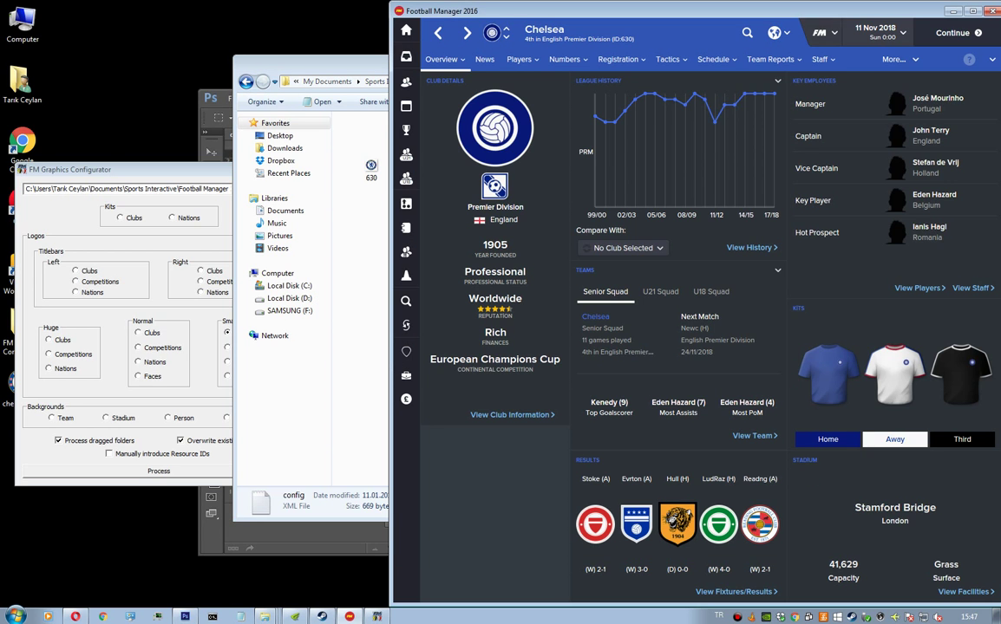
pyautogui.click(824, 32)
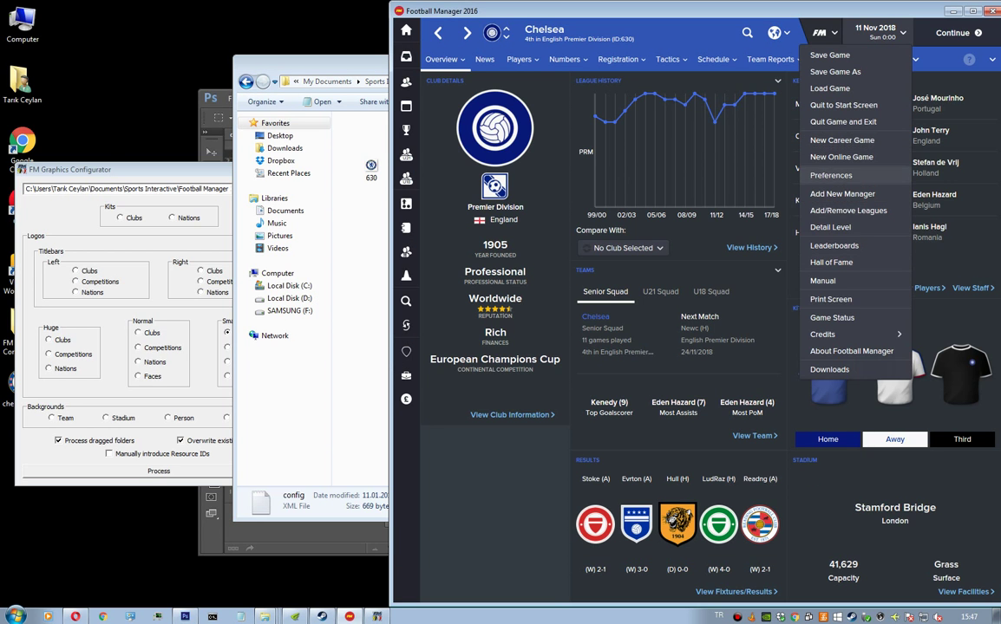
pyautogui.click(831, 175)
pyautogui.click(448, 59)
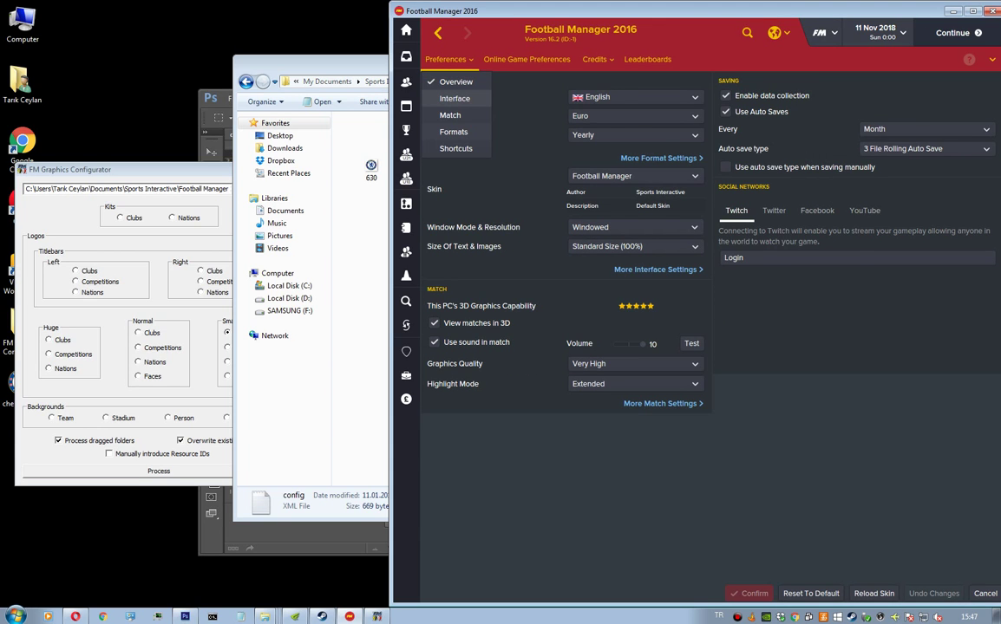
pyautogui.click(454, 98)
pyautogui.click(445, 58)
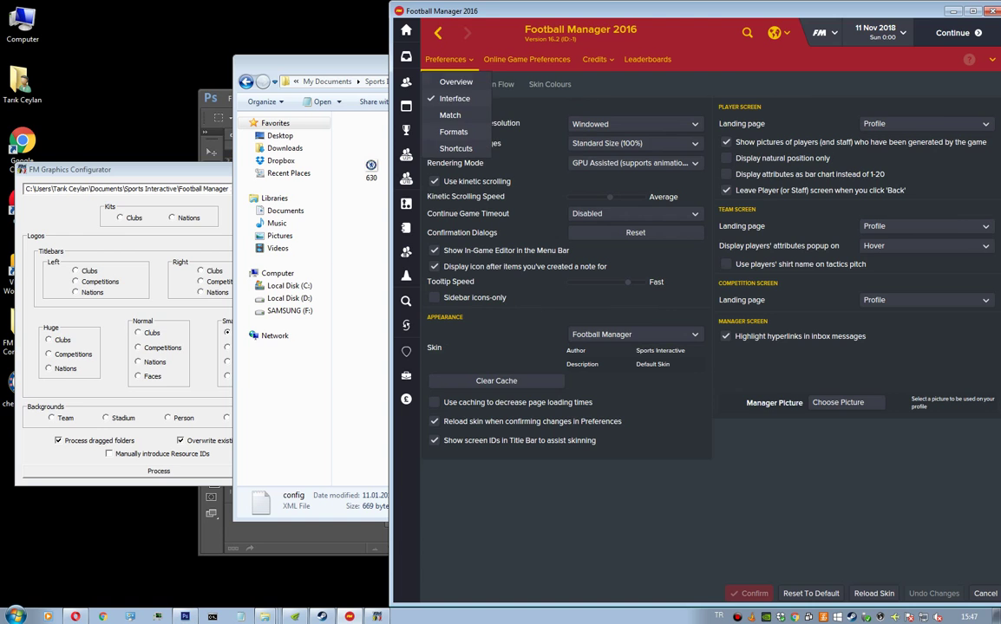
pyautogui.click(454, 79)
pyautogui.click(873, 593)
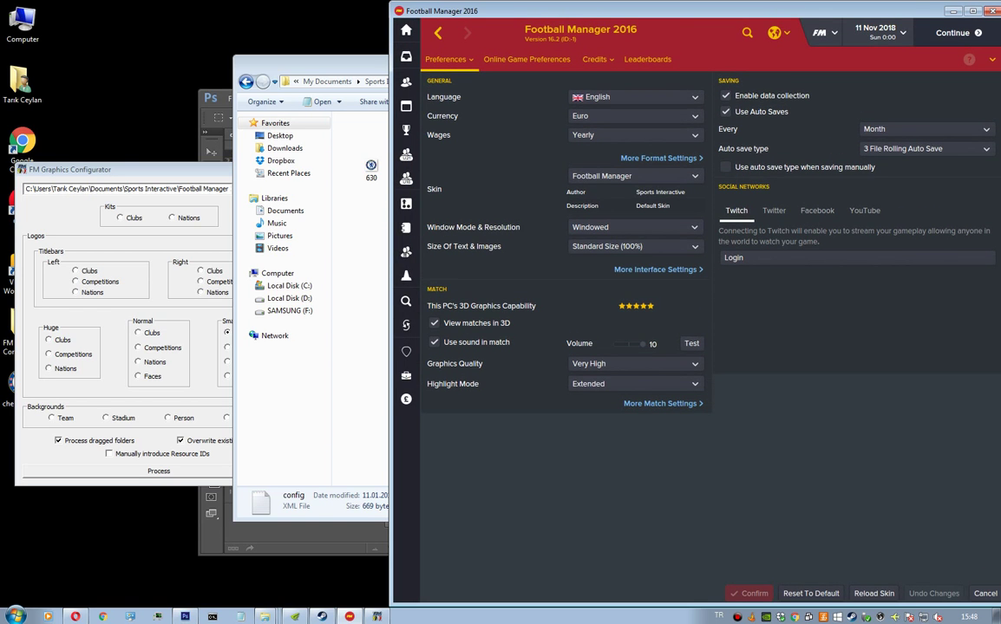
# Step: Search the game for "chelsea" and open the club page of Chelsea to check its logo
pyautogui.click(746, 32)
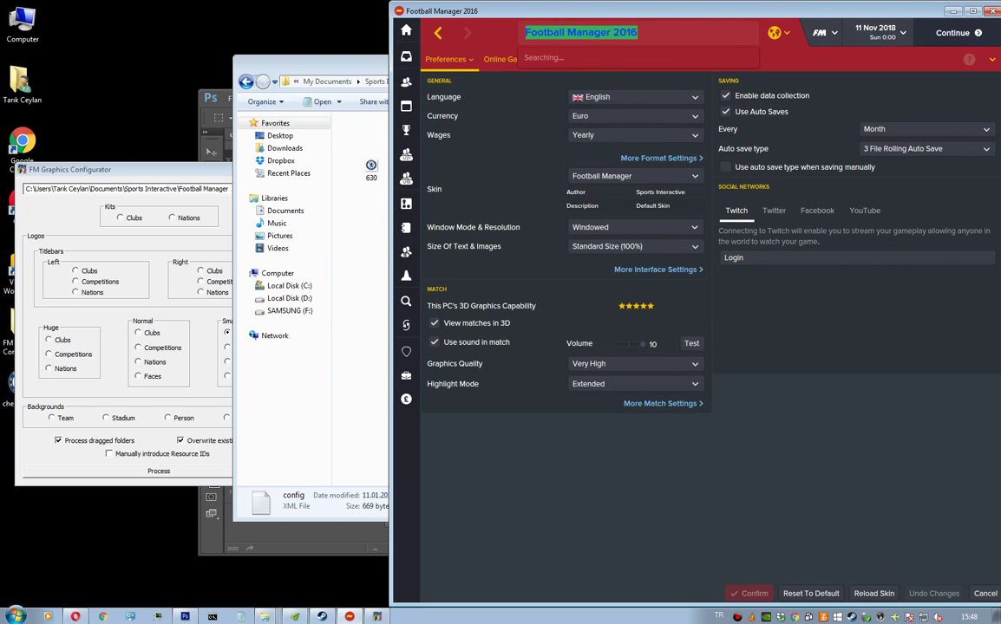
pyautogui.write('chelsea')
pyautogui.press('Return')
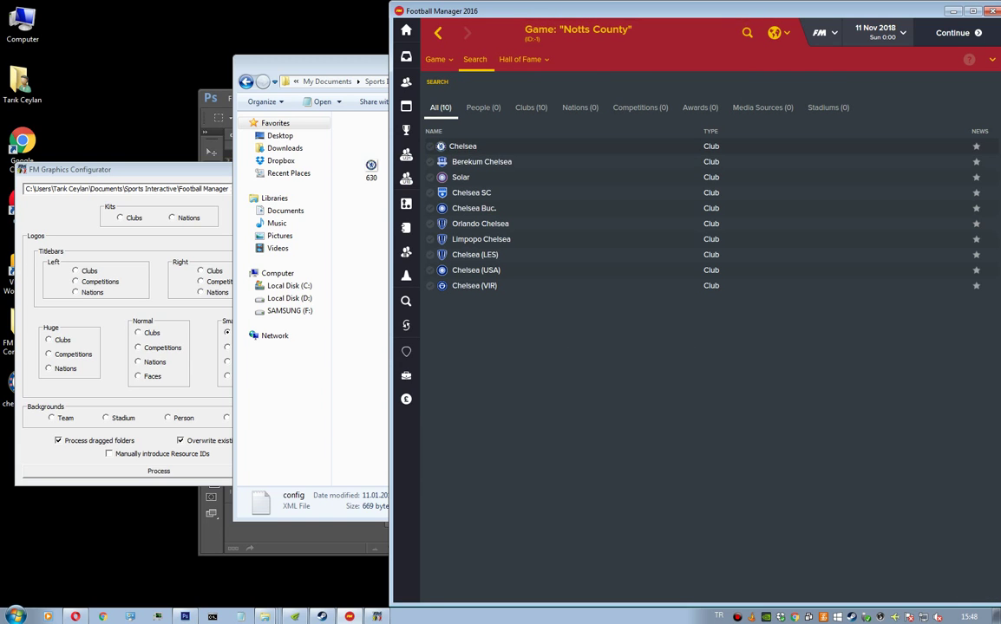
pyautogui.click(463, 145)
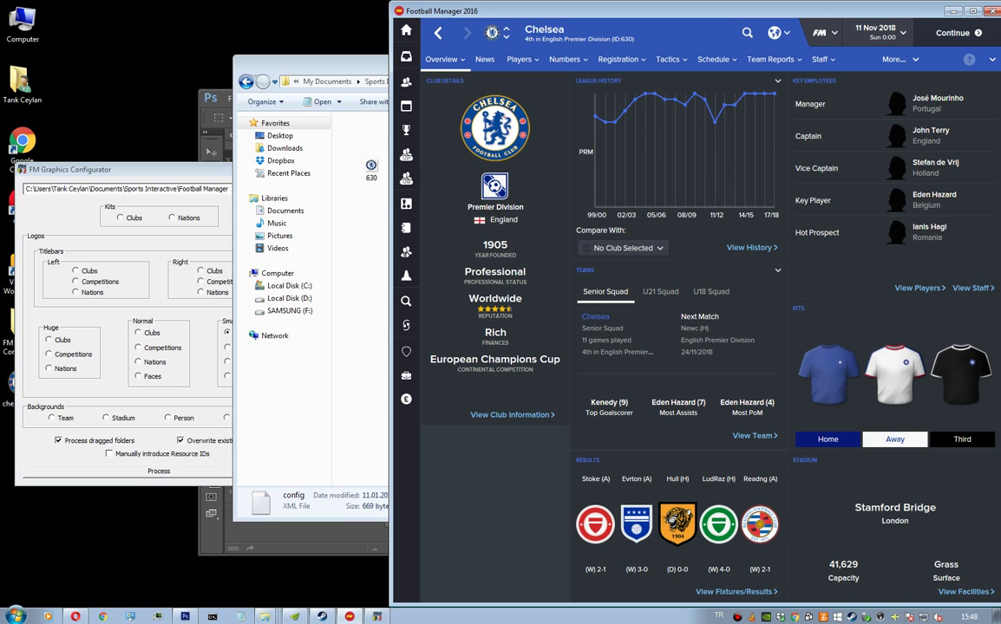